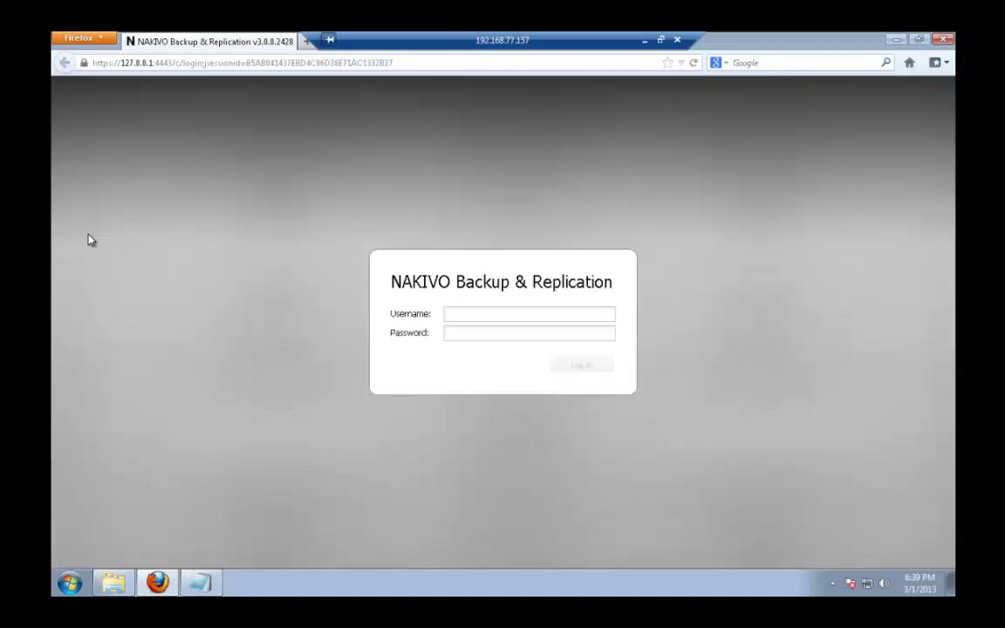
- Fill in the administrator username and password on the login form
left_click(488, 316)
type("admina")
key("BackSpace")
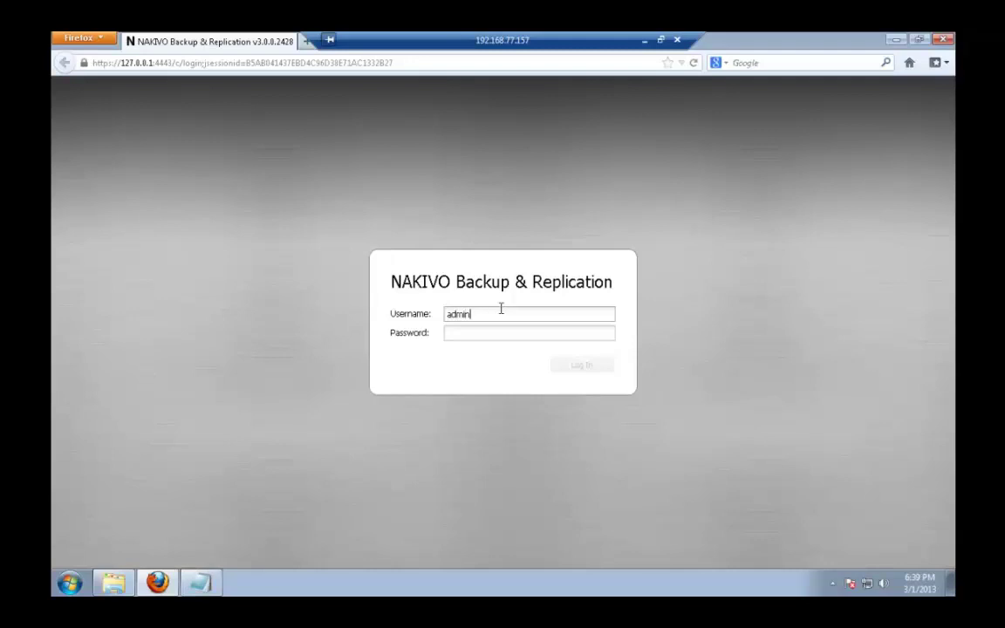
key("Tab")
type("admin")
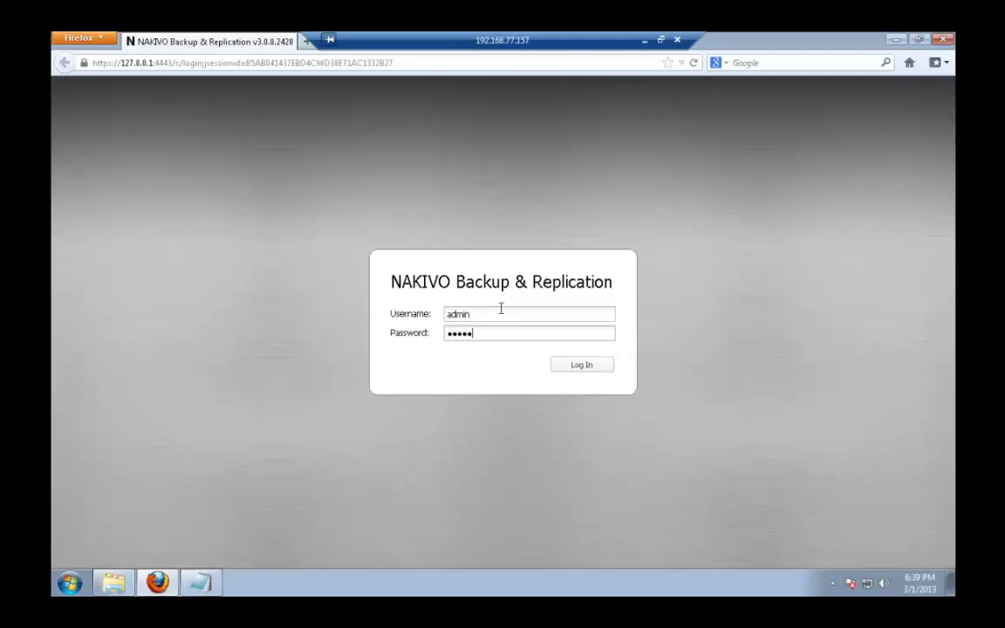
- Log in, go to Configuration > Inventory, and enter host 10.30.40.8 with its login name
left_click(567, 366)
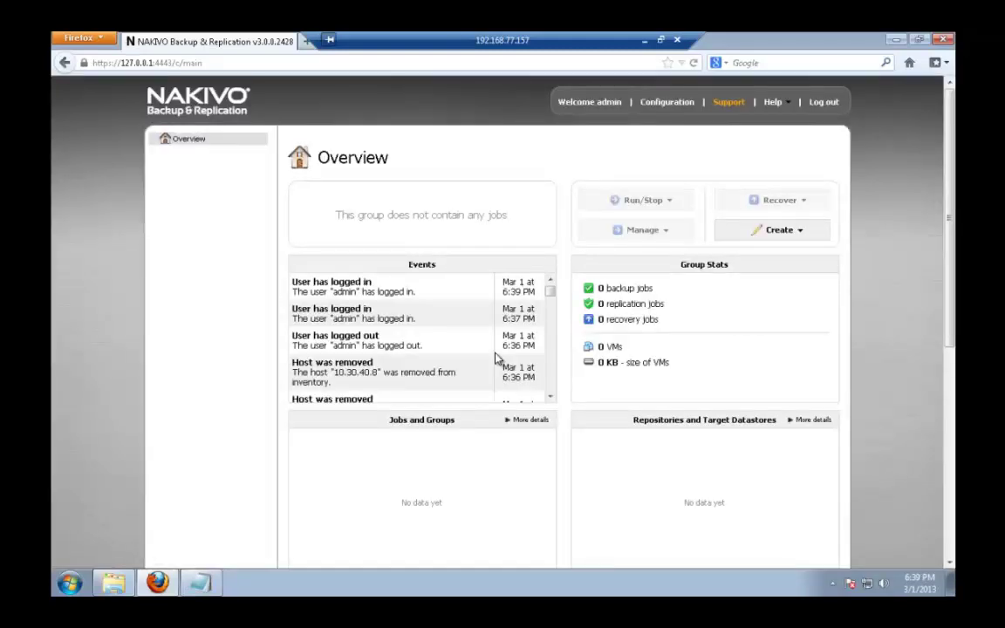
left_click(665, 103)
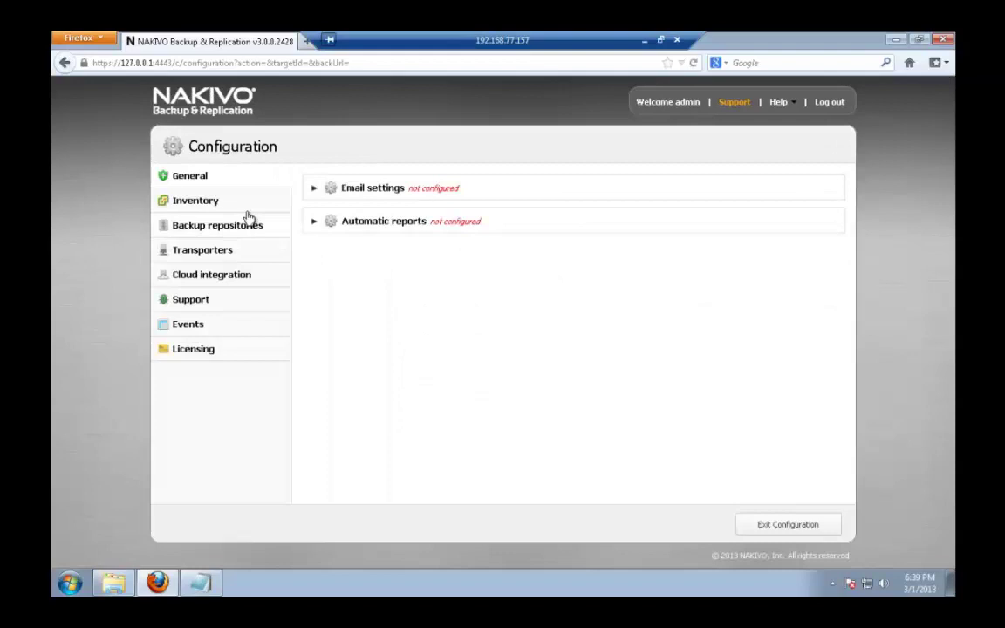
left_click(247, 206)
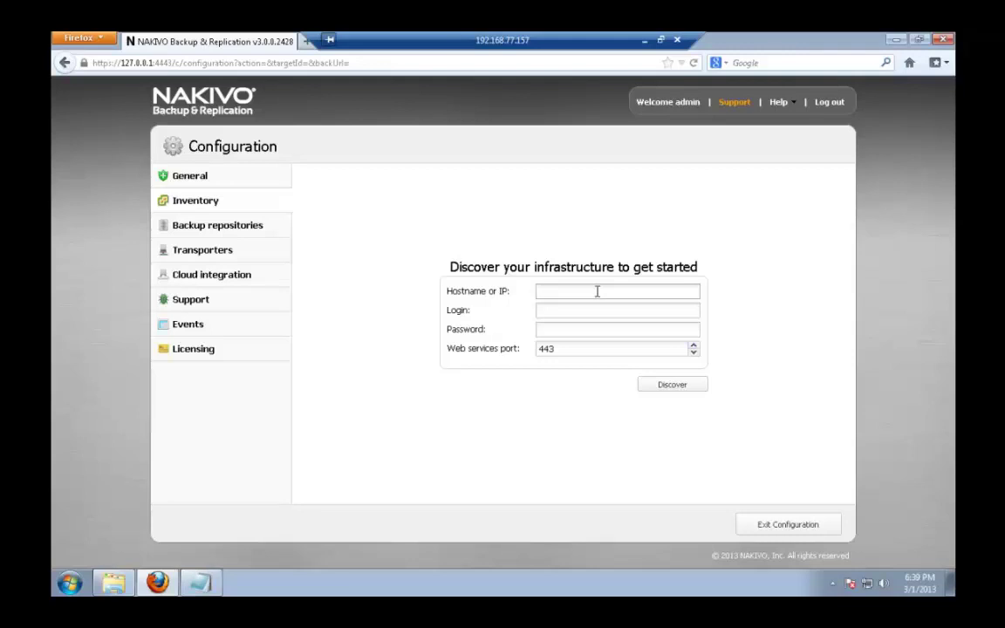
type("10.")
type("30.40.8")
type("Mike")
key("Tab")
- Enter the password to discover 10.30.40.8, then discover 10.30.50.8 with the same credentials
type("••••")
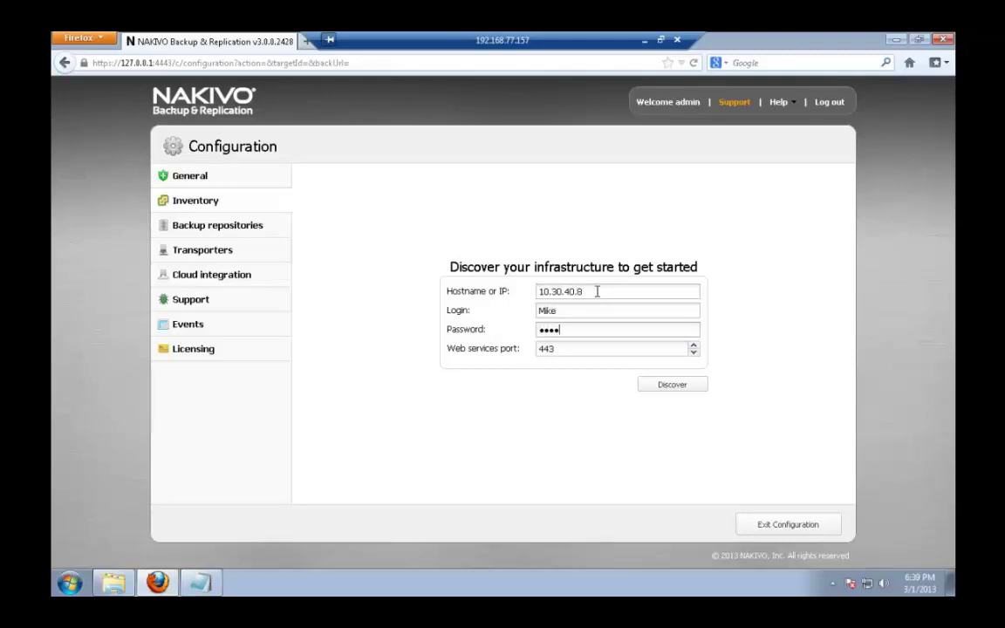
left_click(654, 389)
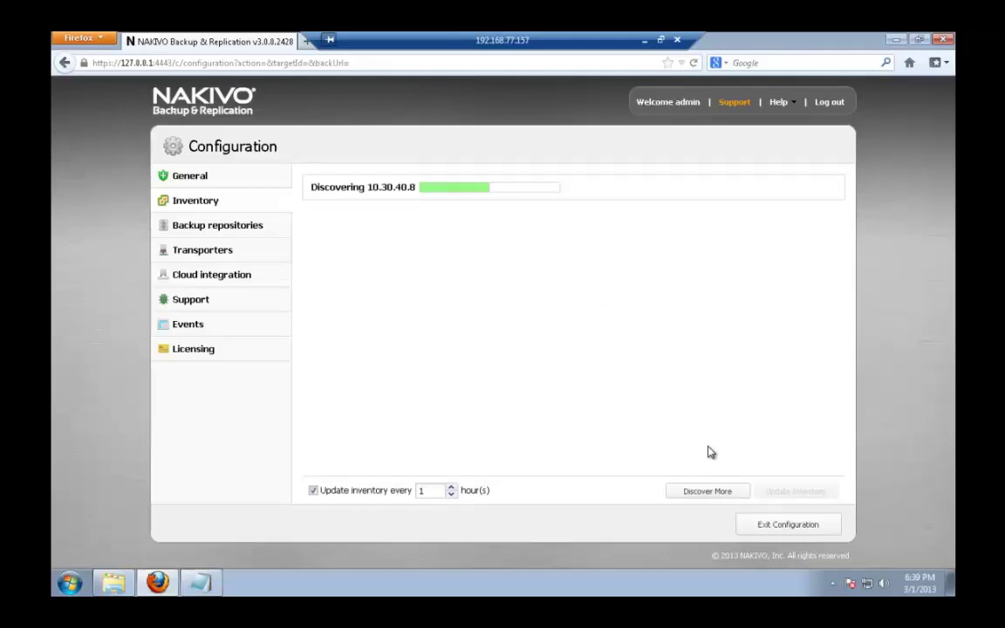
left_click(699, 493)
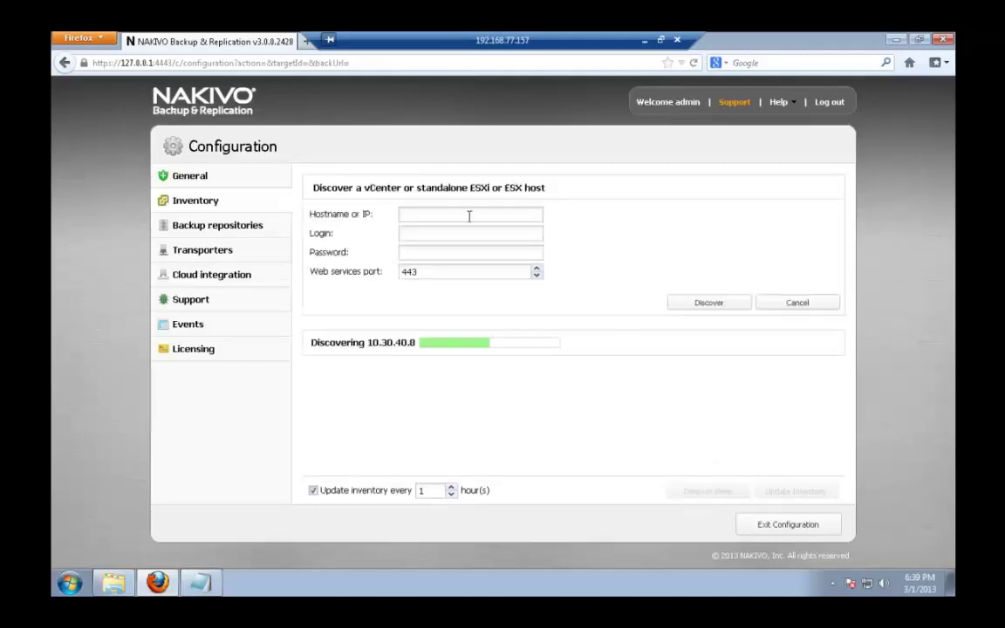
type("10")
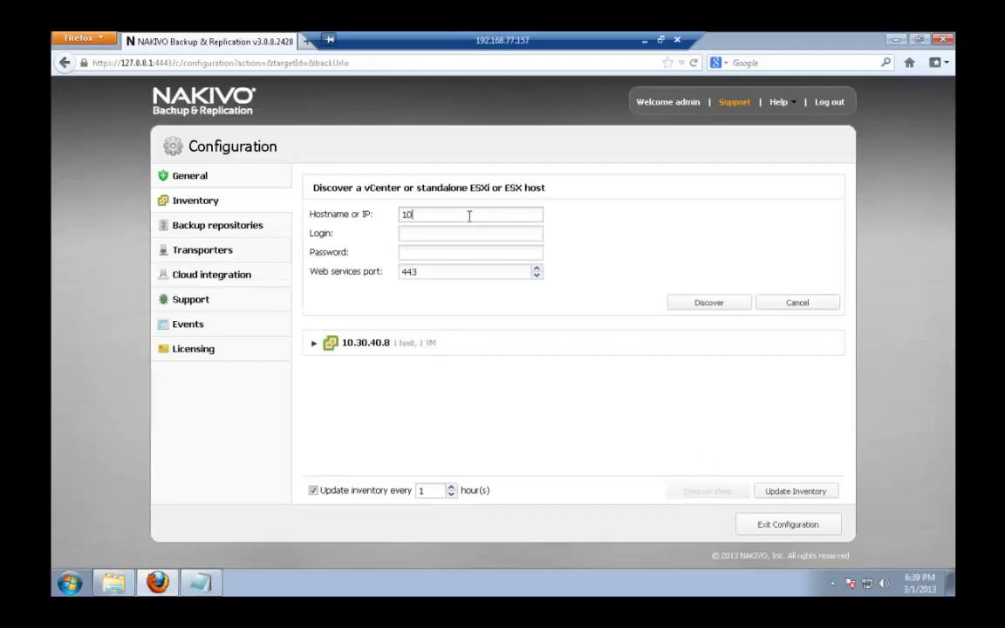
type(".30.50.8")
key("Tab")
type("Mike")
key("Tab")
type("••••")
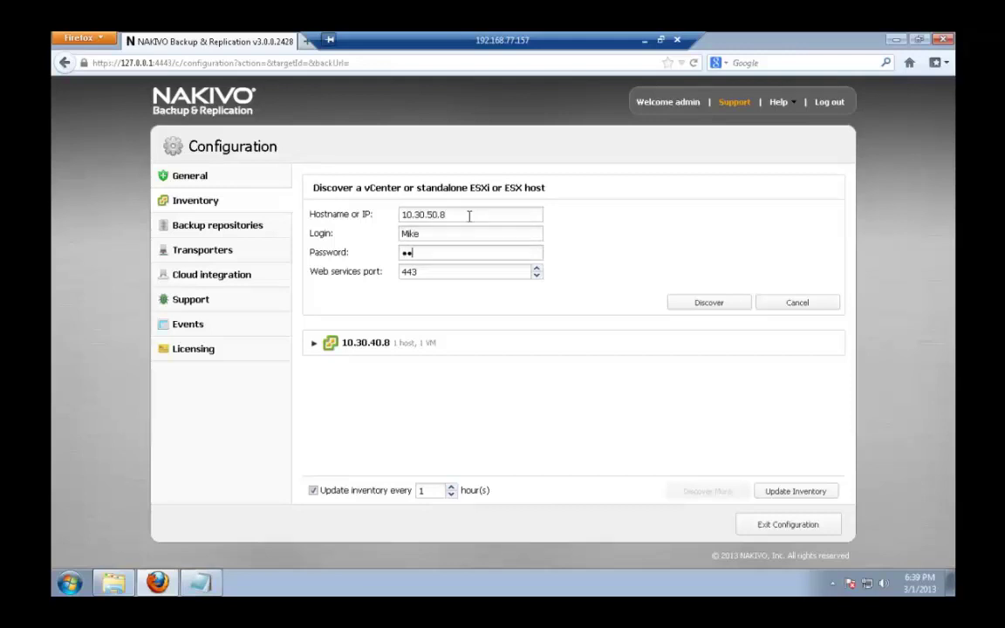
left_click(707, 305)
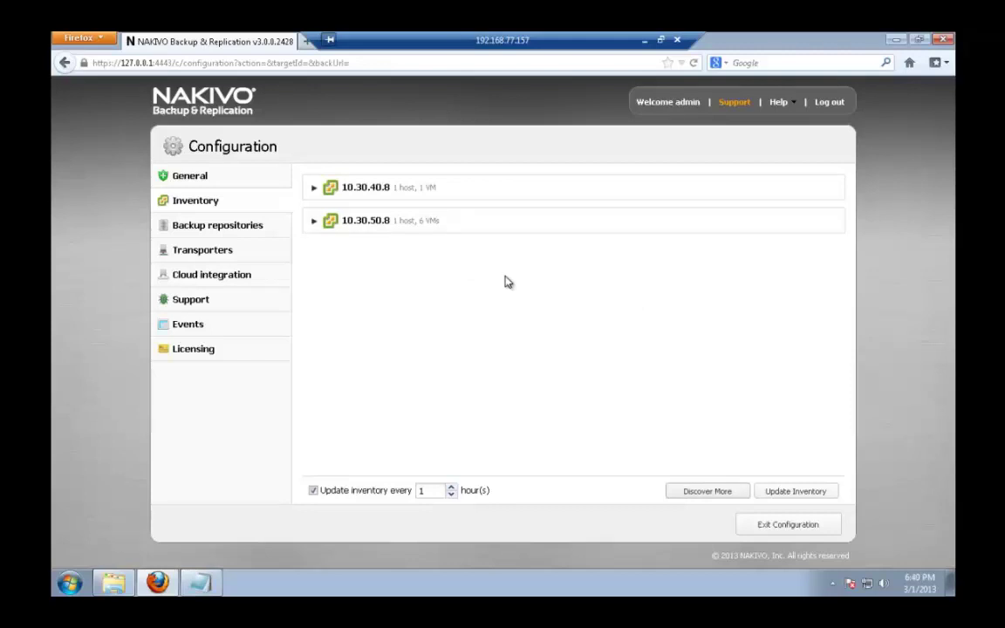
- Expand both discovered hosts and exit configuration to the Overview dashboard
left_click(315, 189)
left_click(315, 255)
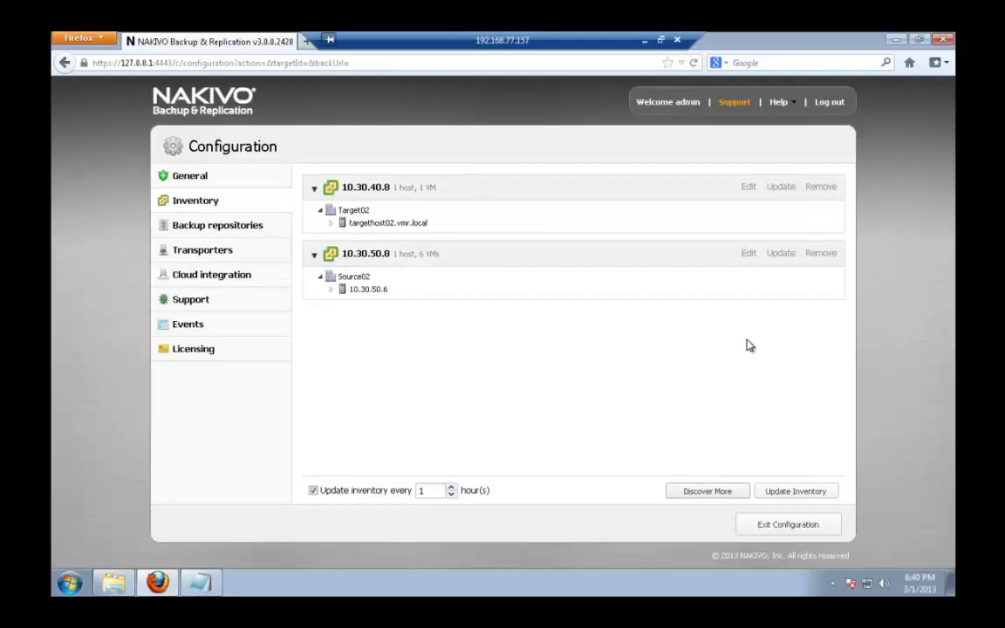
left_click(774, 522)
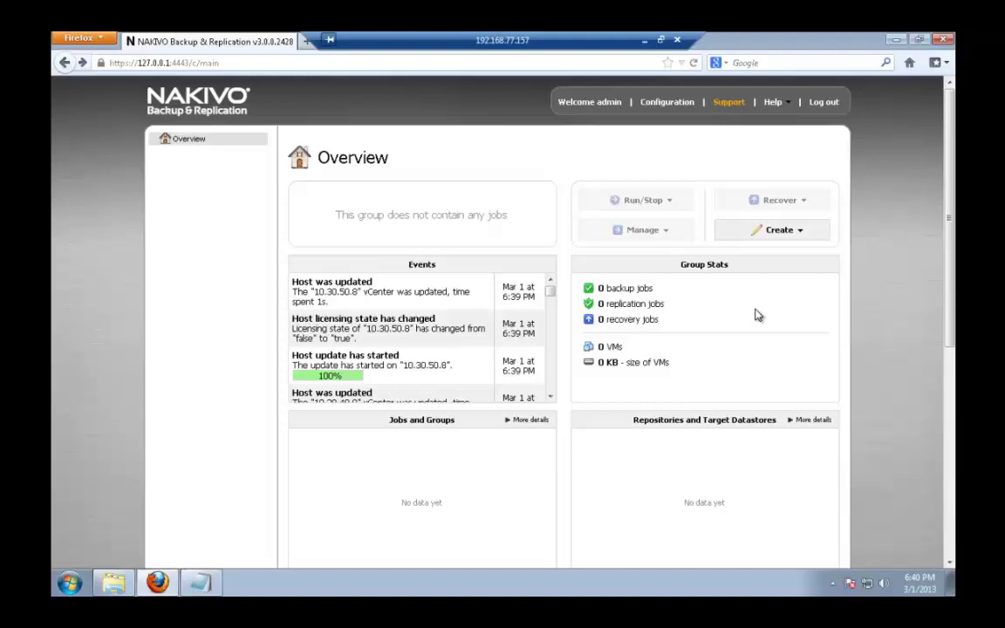
- Open a new backup job wizard, trying and clearing the CUST-VC, Source02 and 10.30.50.6 selections
left_click(791, 232)
left_click(790, 257)
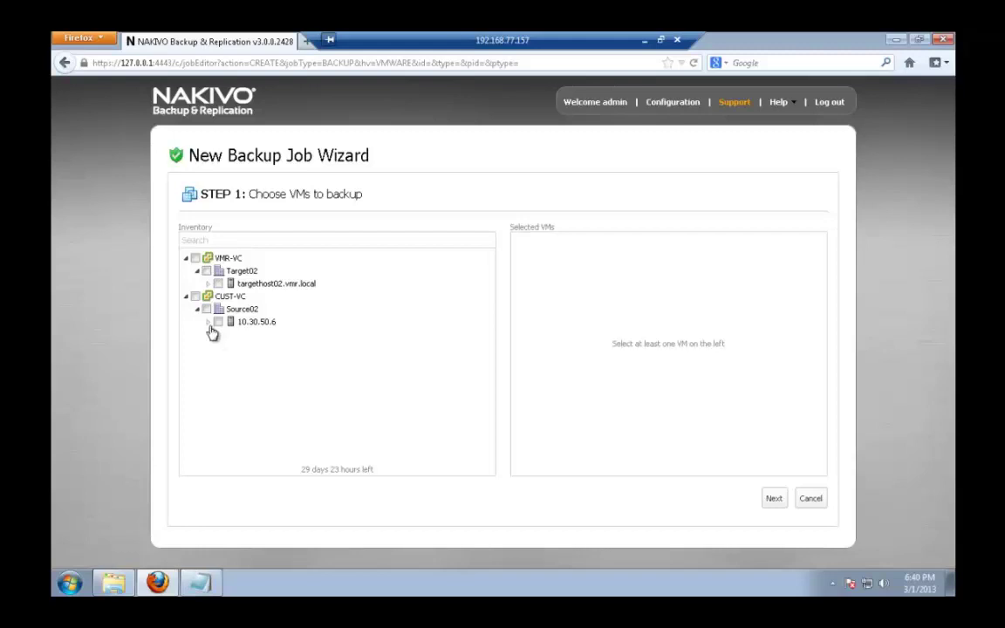
left_click(196, 297)
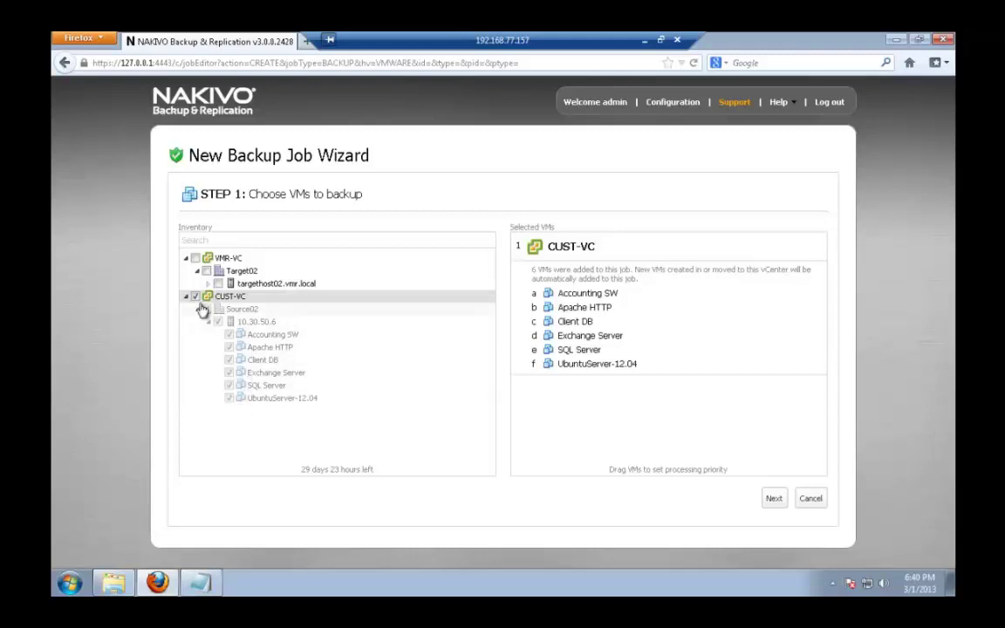
left_click(195, 296)
left_click(207, 309)
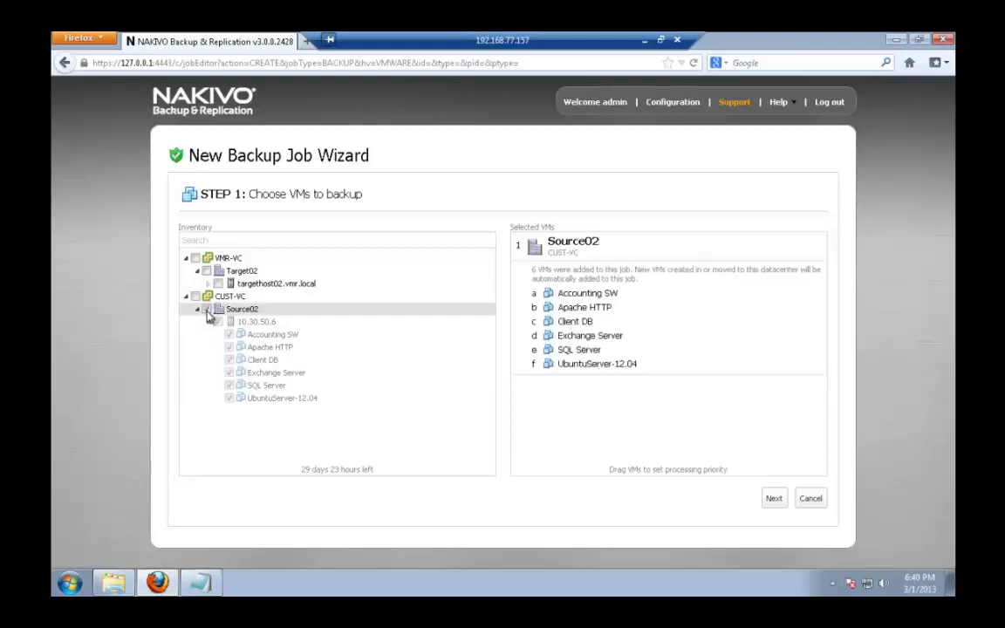
left_click(207, 310)
left_click(218, 321)
left_click(218, 322)
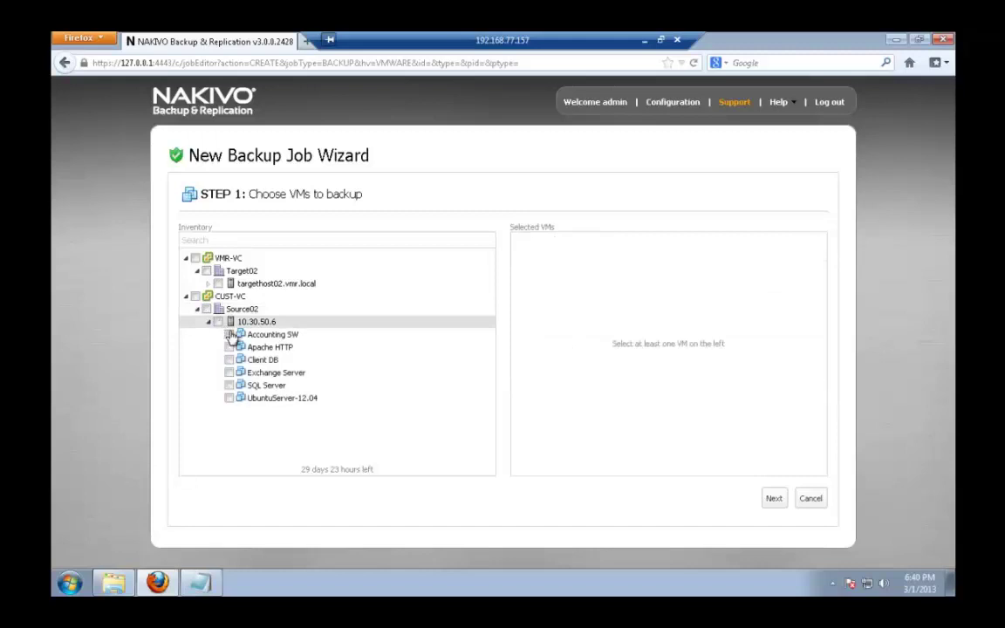
- Leave only Accounting SW ticked, unticking Apache HTTP and Client DB after trying them
left_click(229, 335)
left_click(229, 347)
left_click(228, 359)
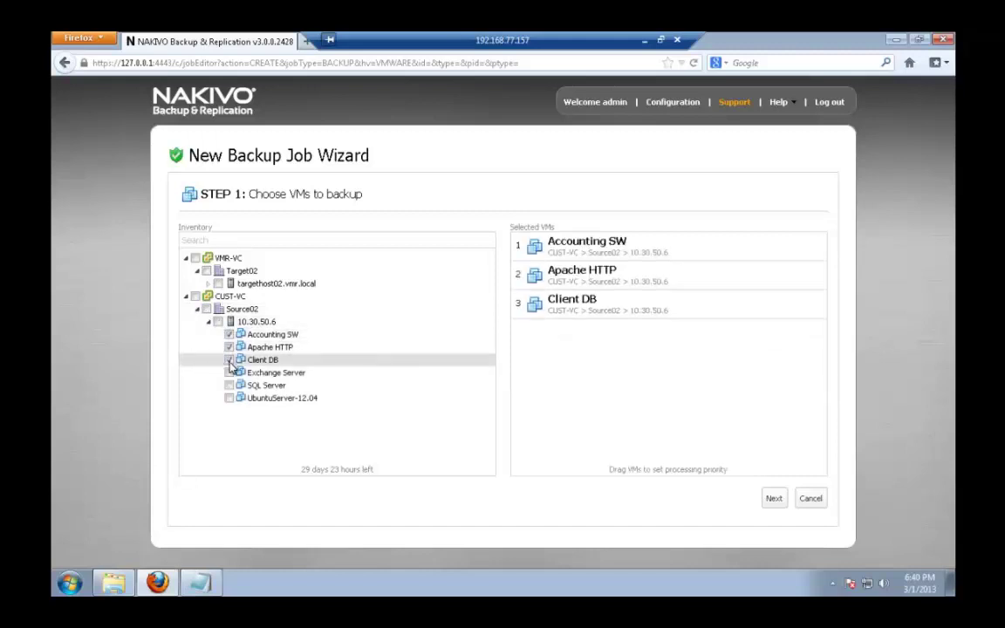
left_click(229, 360)
left_click(229, 347)
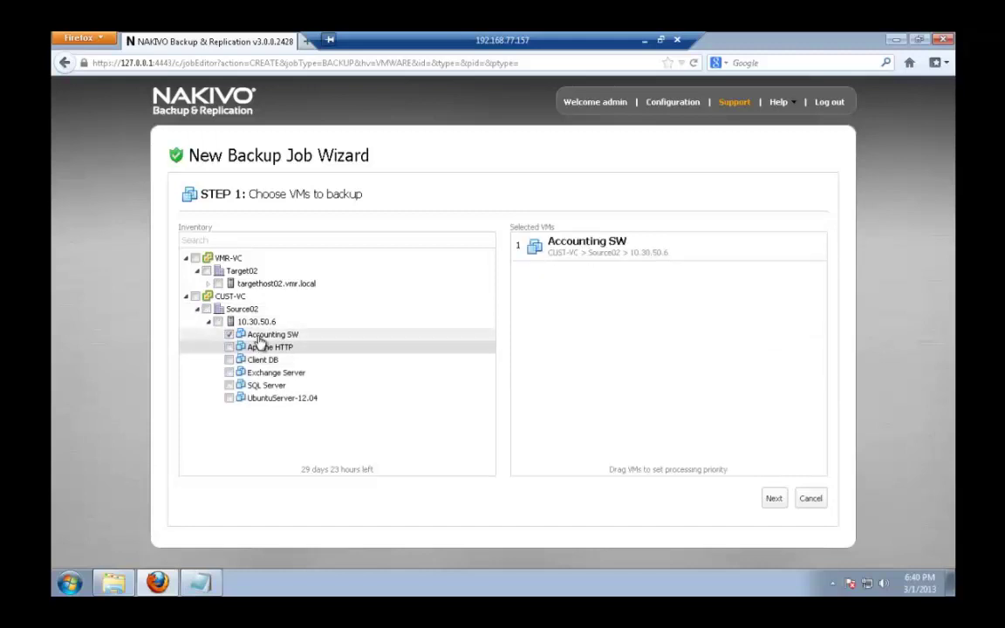
- Pick Local repository as the backup repository and advance to Step 3 scheduling
left_click(773, 497)
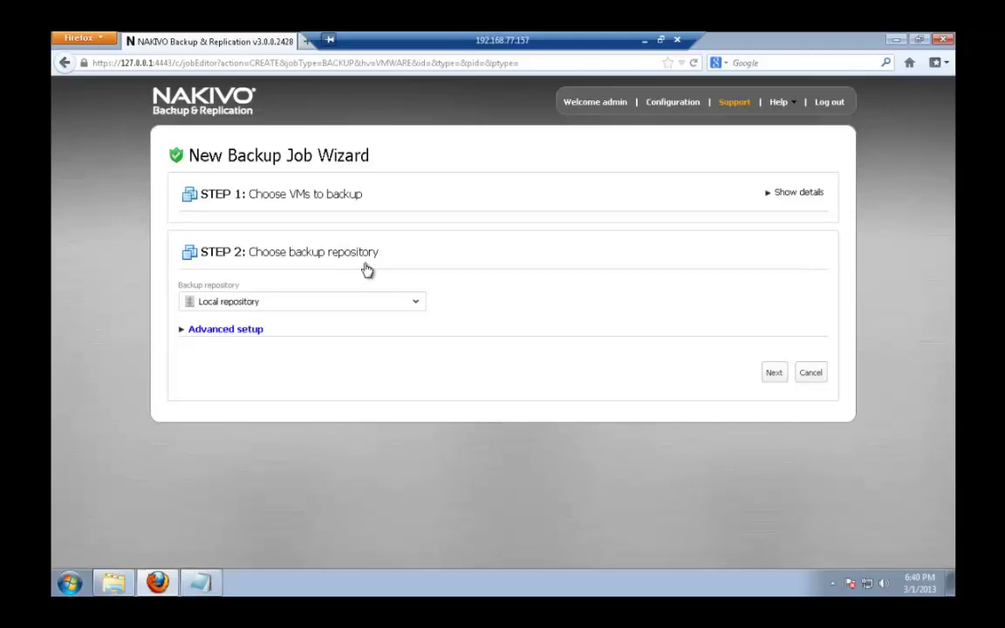
left_click(416, 305)
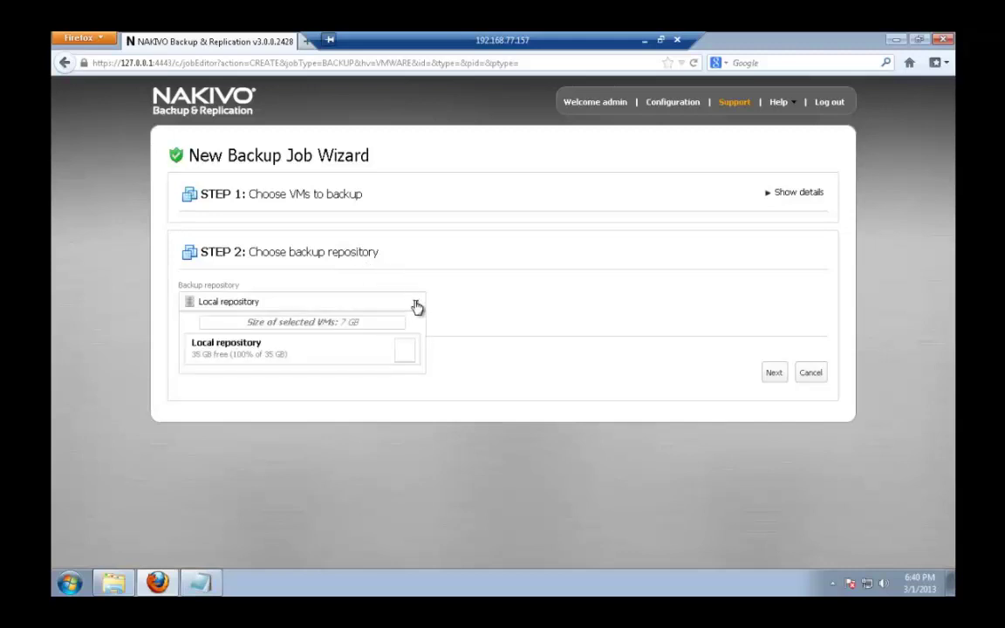
left_click(366, 355)
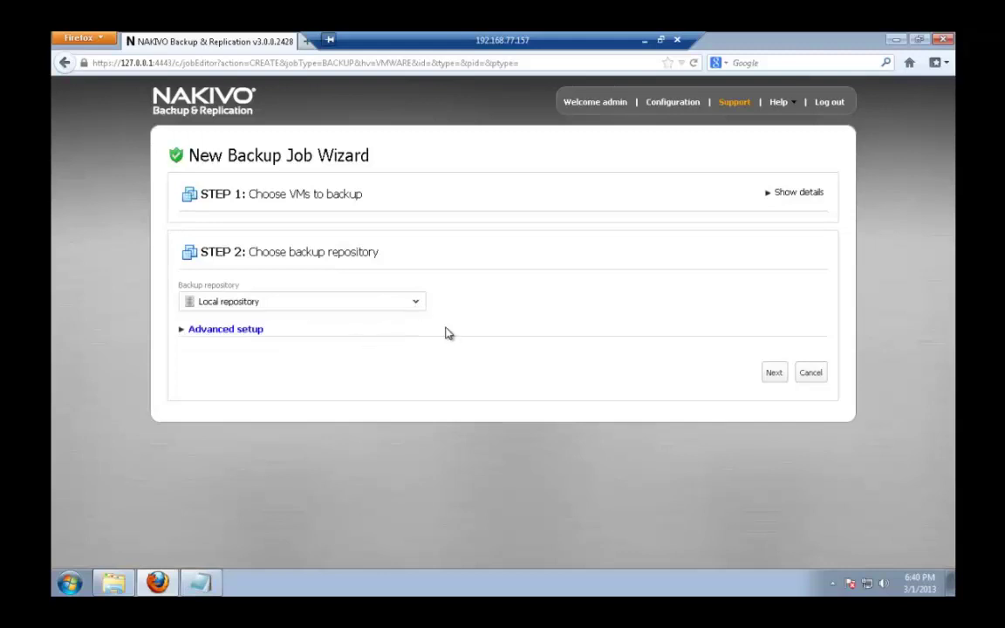
left_click(773, 375)
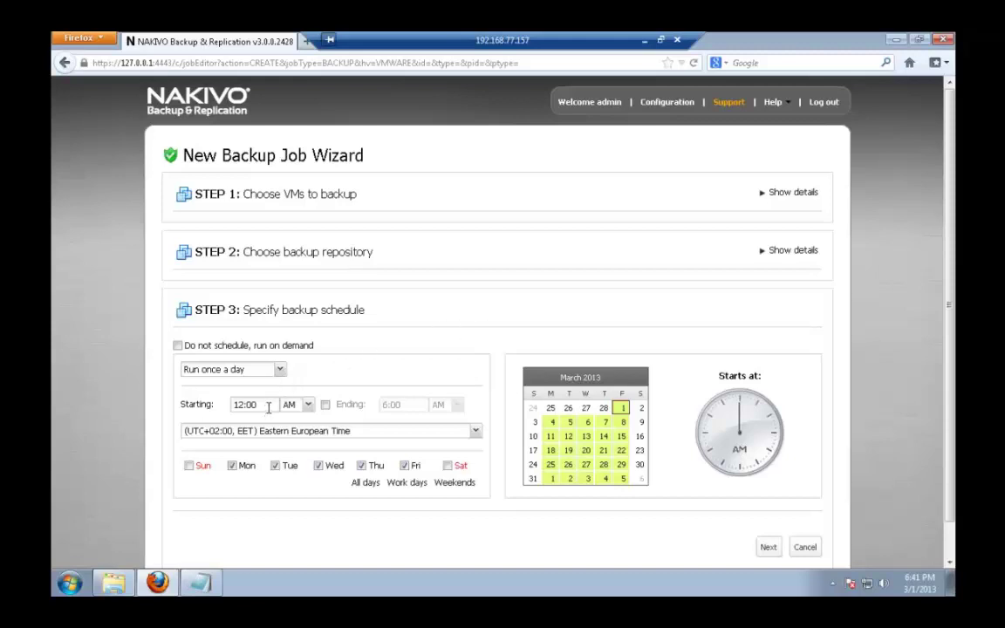
- After trying a 6:00 PM end time and hourly periodic runs, choose 'Do not schedule, run on demand' and continue
left_click(324, 405)
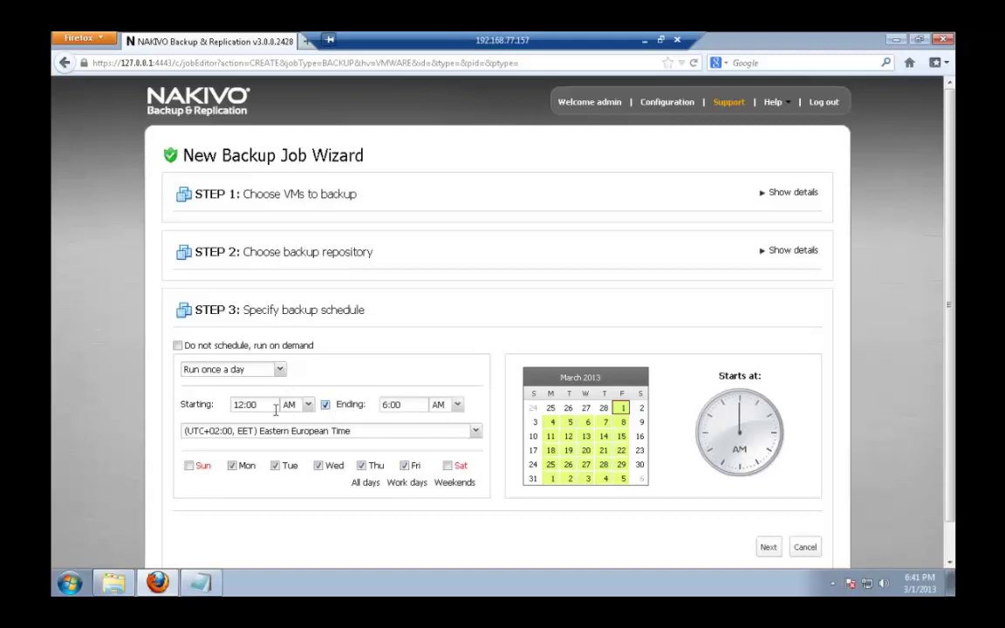
left_click(450, 405)
left_click(445, 435)
left_click(279, 370)
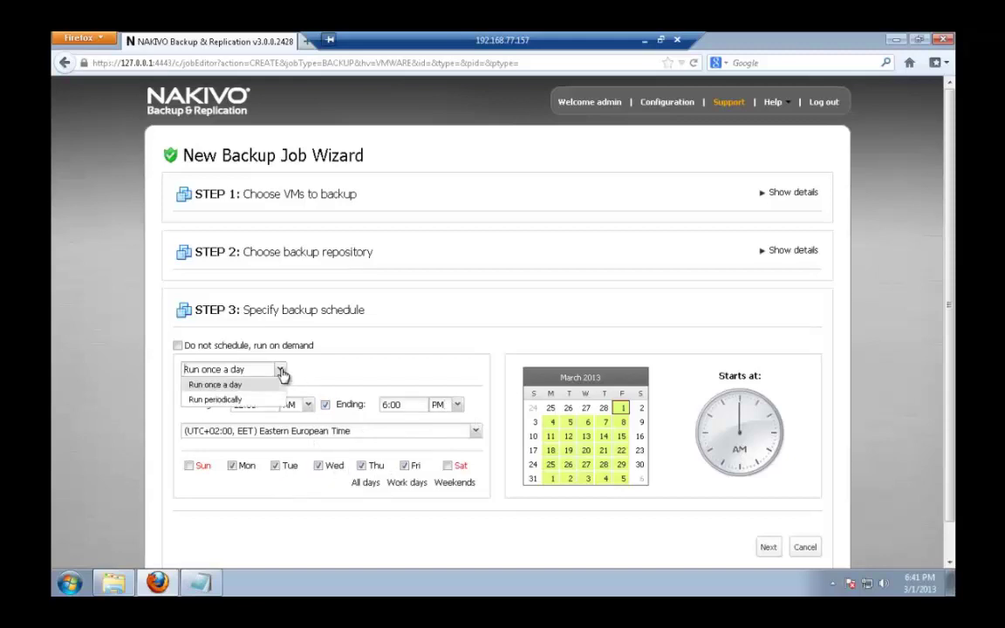
left_click(253, 400)
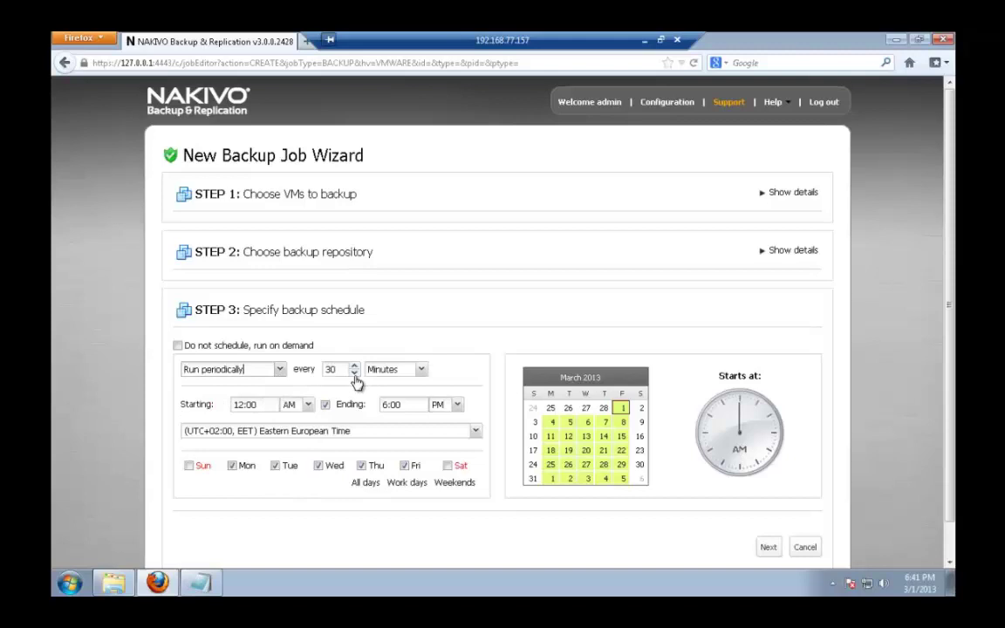
left_click(356, 375)
left_click(388, 370)
left_click(396, 399)
left_click(179, 347)
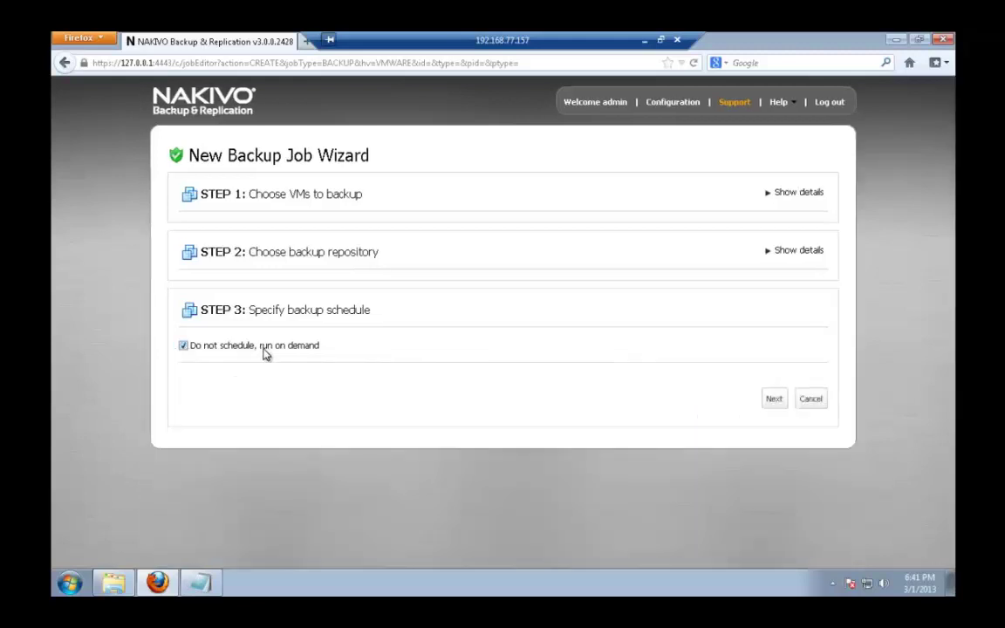
left_click(775, 401)
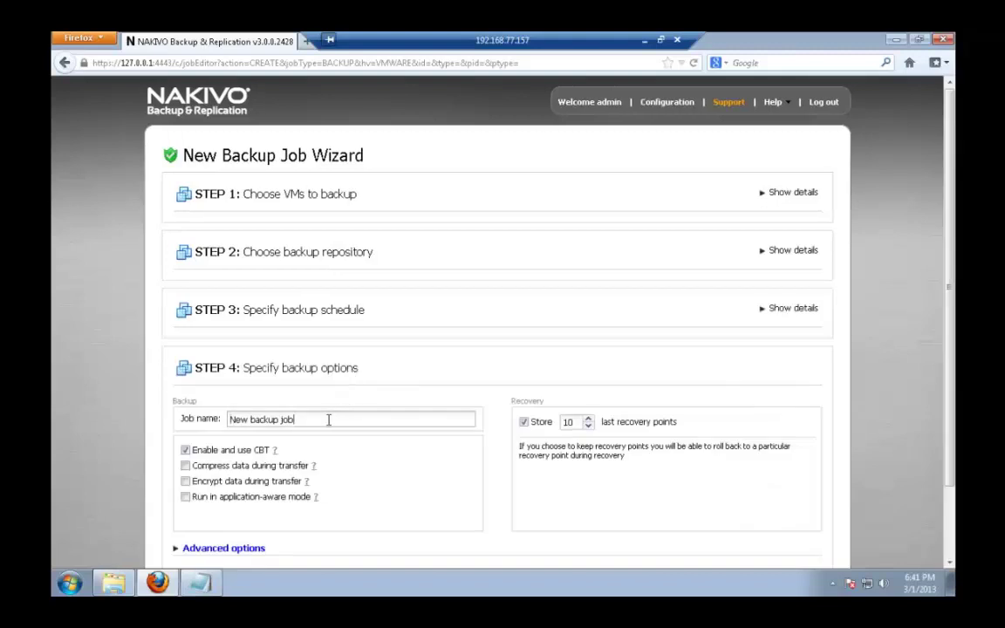
- Name the job 'Local backup', keep 100 recovery points, and finish the wizard
left_click_drag(332, 419, 113, 420)
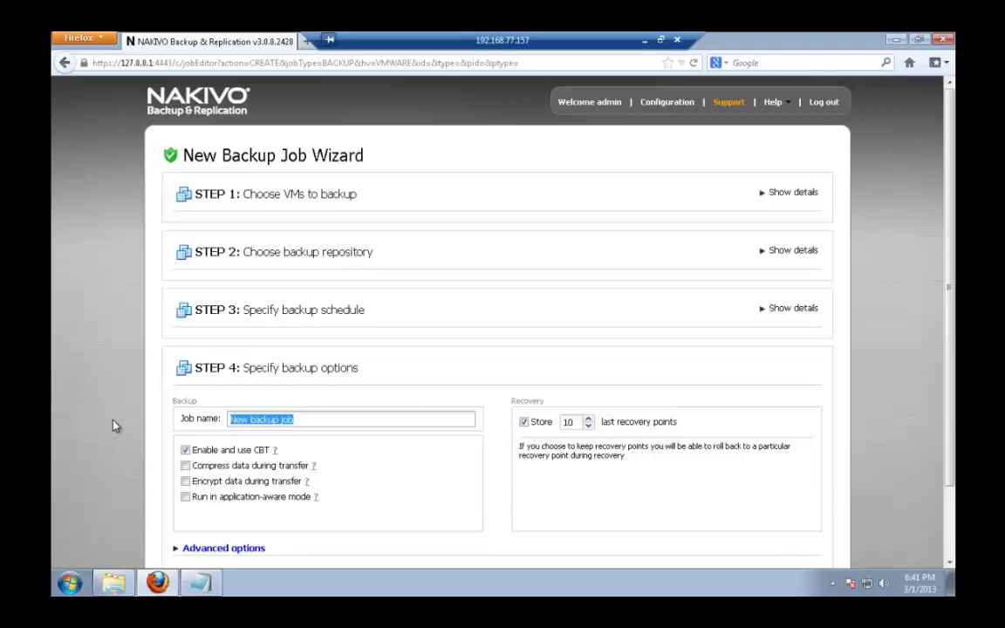
type("Local")
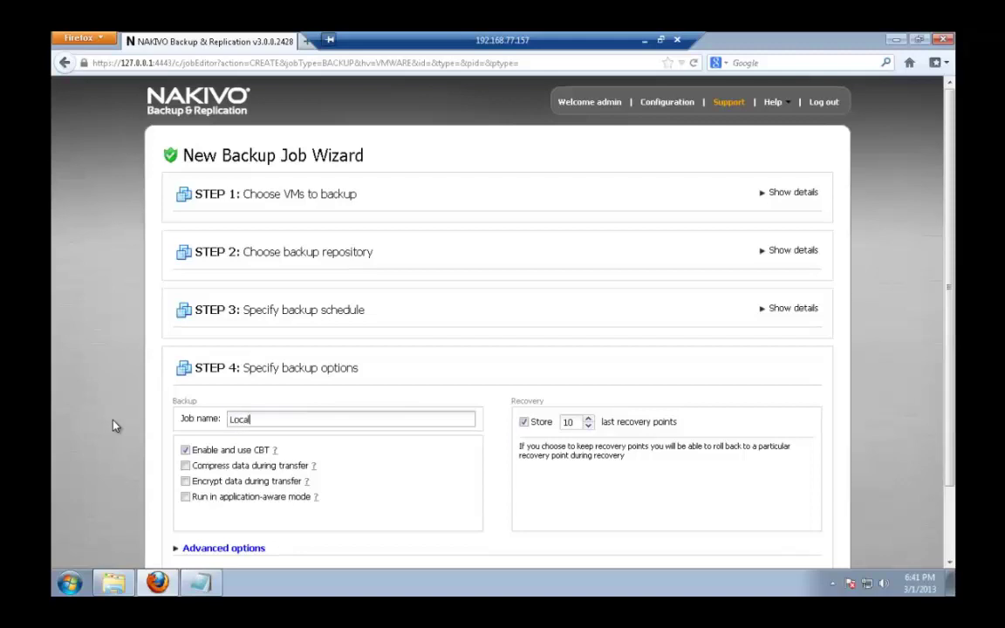
type(" backup")
scroll(413, 406, "down", 2)
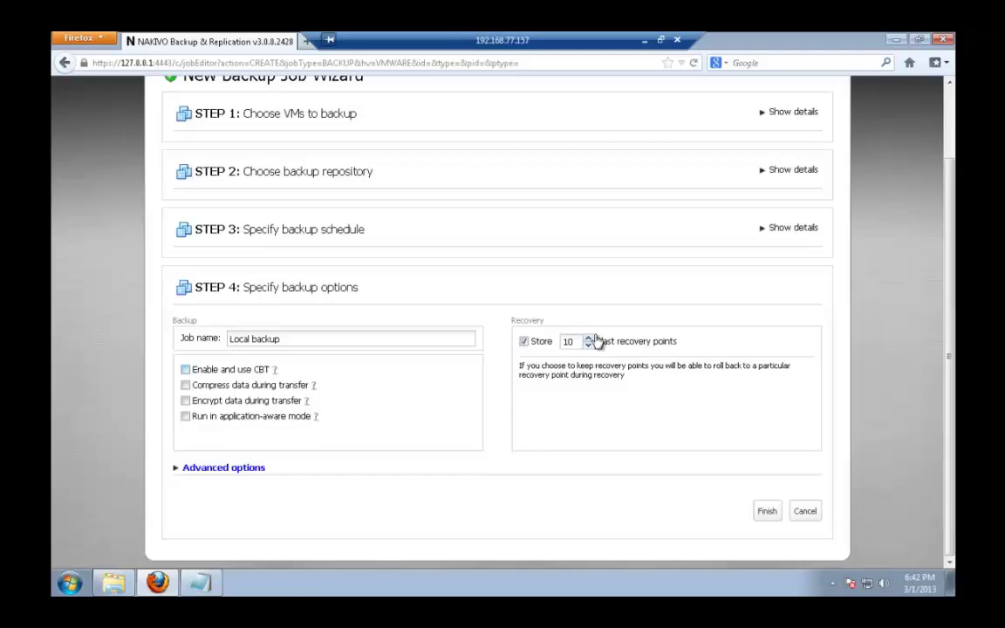
left_click_drag(589, 340, 595, 341)
left_click(765, 514)
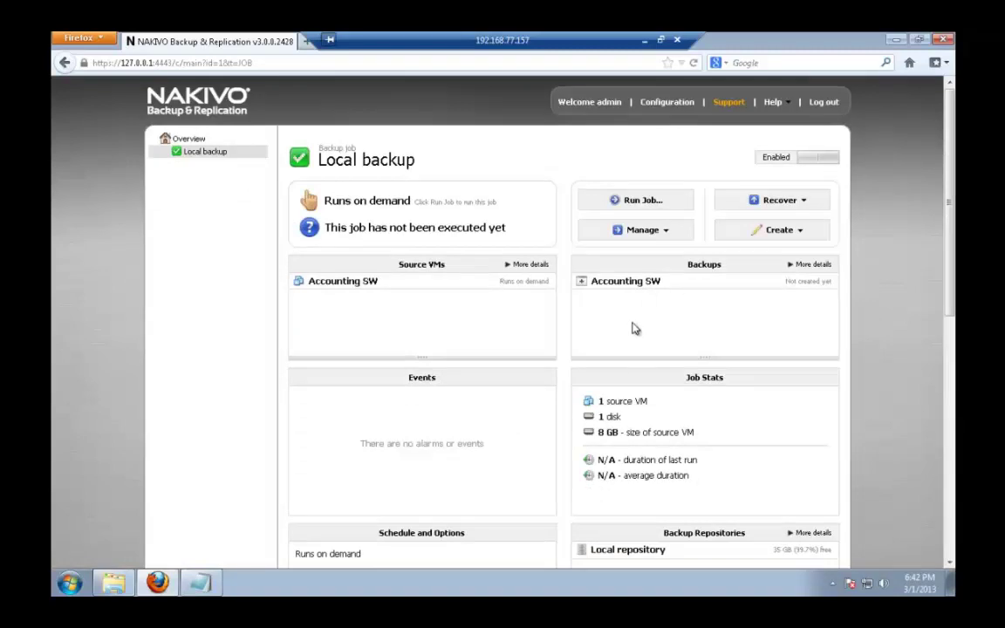
- Run the Local backup job now and confirm in the Run Job dialog
left_click(643, 201)
left_click(693, 286)
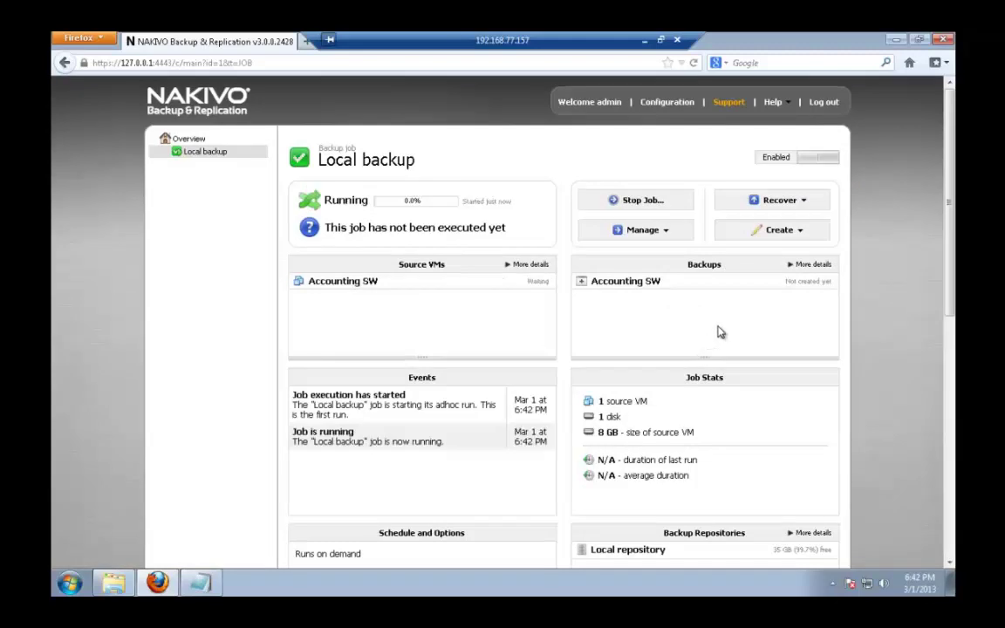
- Start a new replication job with Client DB and UbuntuServer-12.04 from host 10.30.50.6 selected
left_click(789, 234)
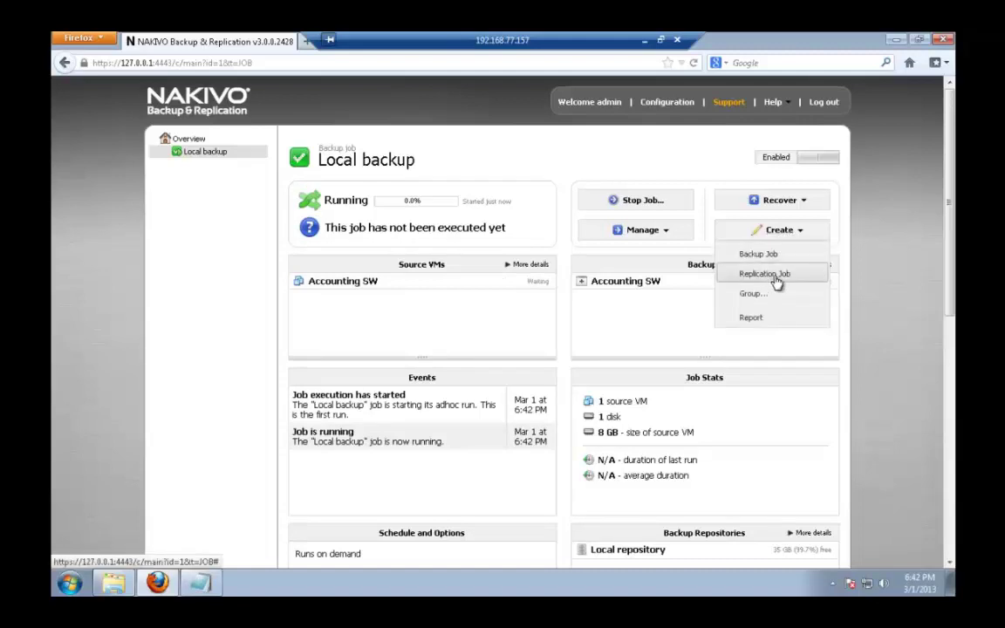
left_click(772, 278)
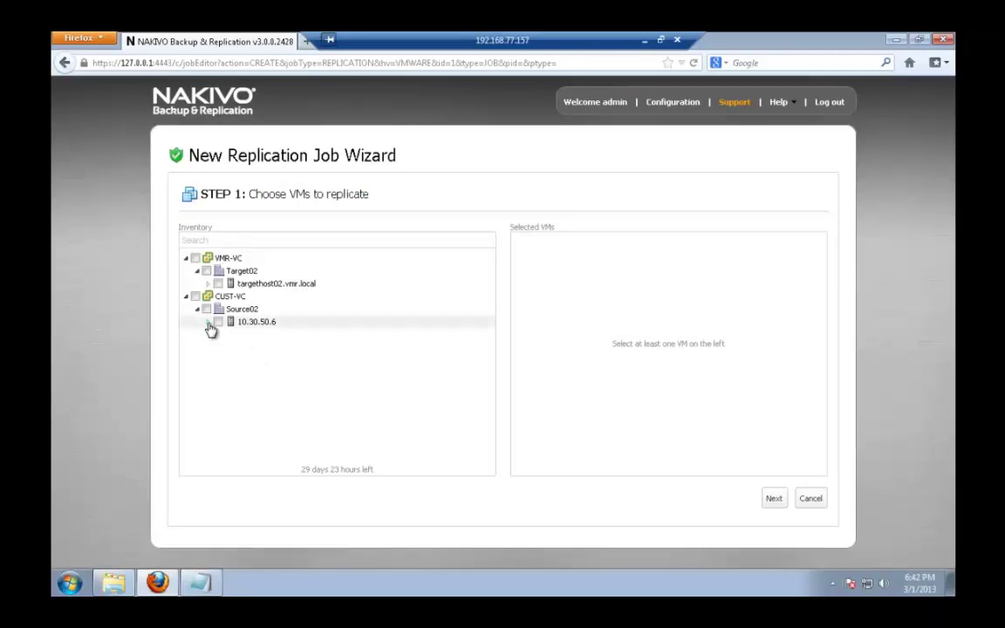
left_click(208, 322)
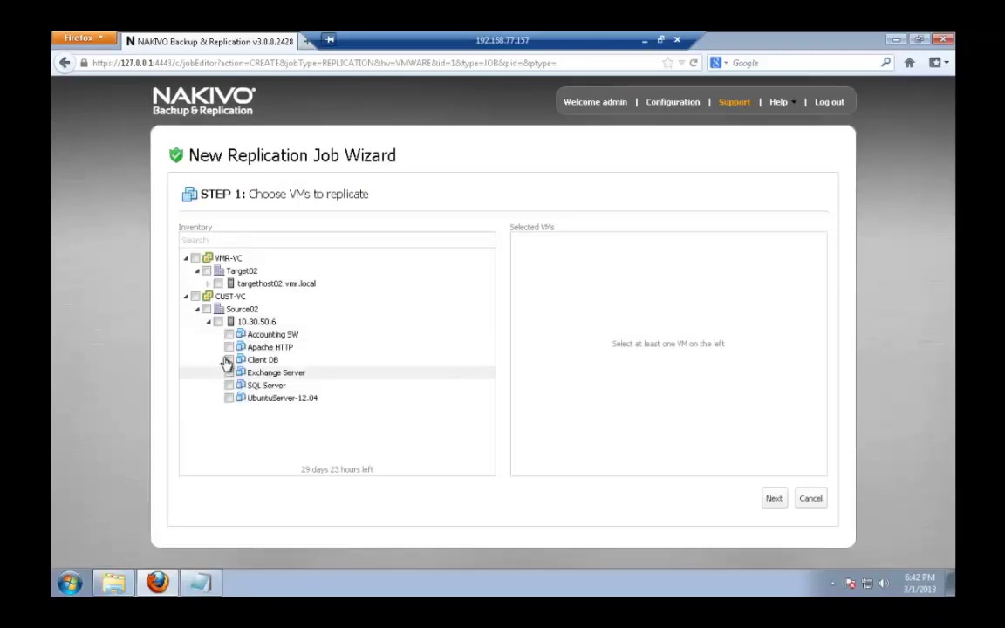
left_click(229, 359)
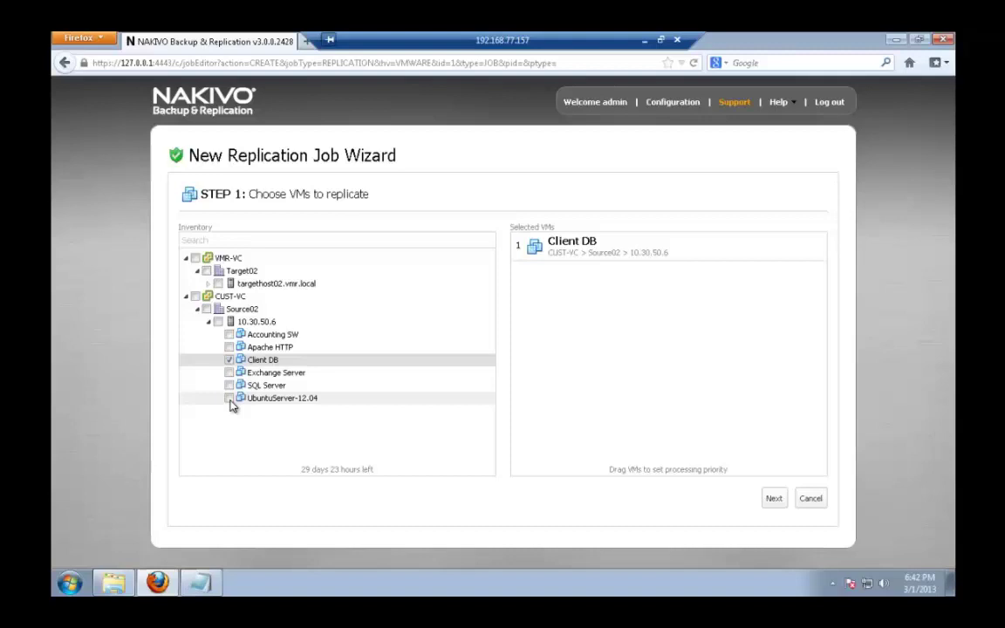
left_click(230, 398)
left_click(774, 501)
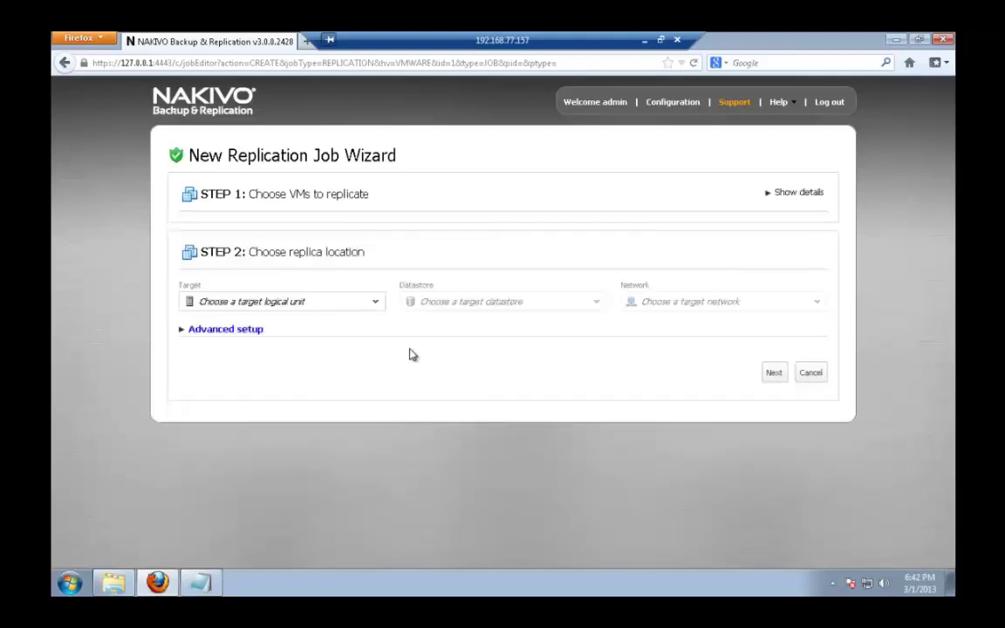
- Set the replica target to targethost02.vmr.local, datastore1 and VM Network
left_click(372, 306)
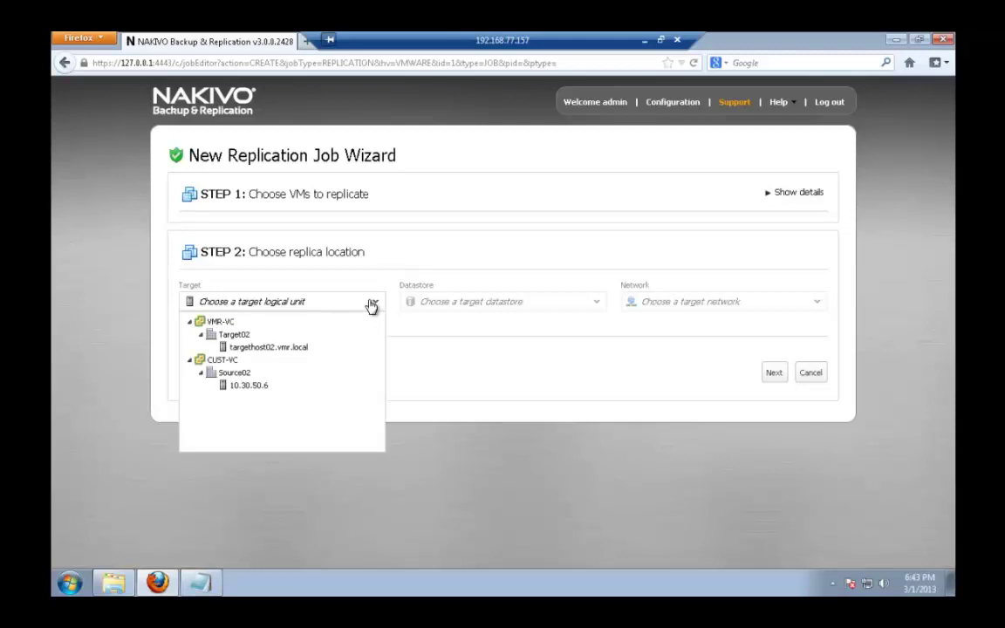
left_click(319, 351)
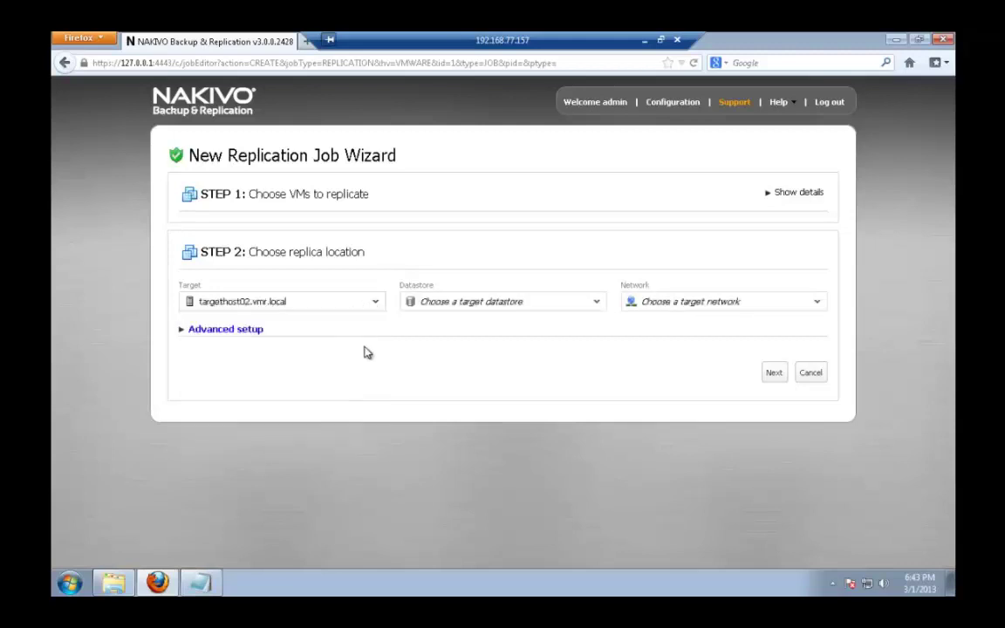
left_click(527, 307)
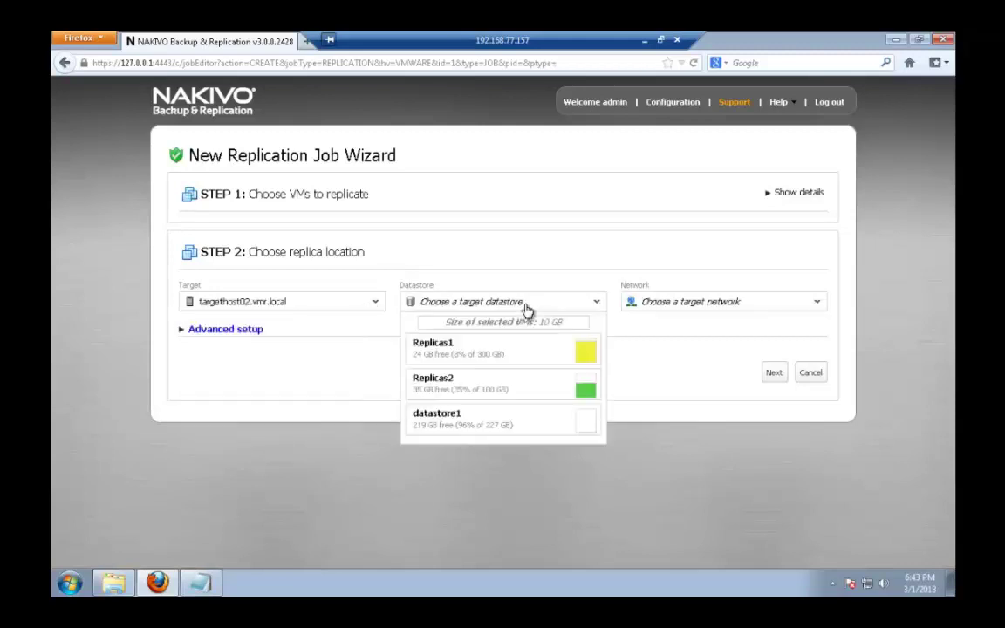
left_click(523, 424)
left_click(735, 305)
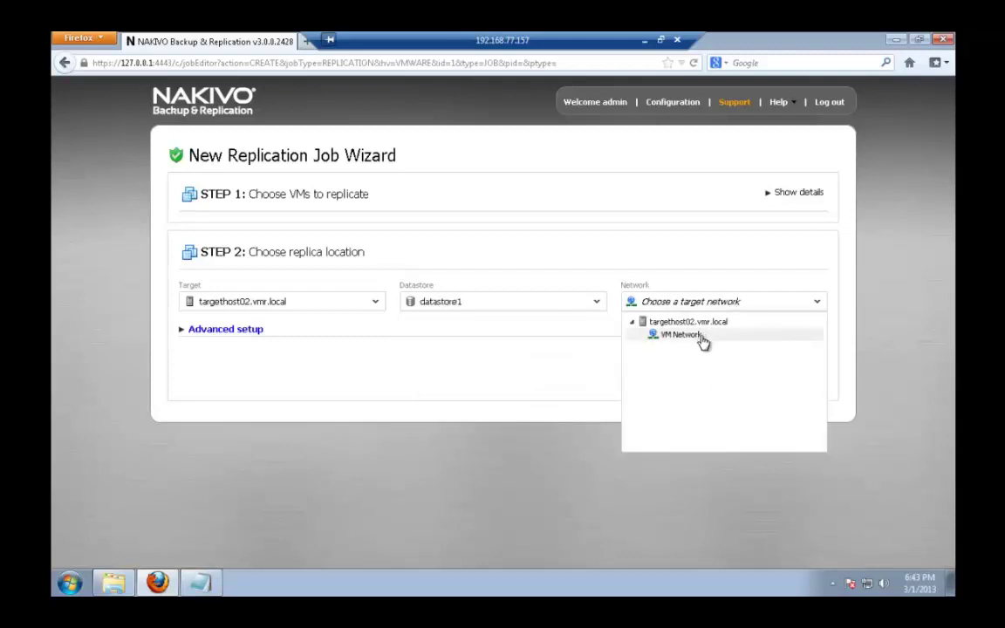
left_click(702, 335)
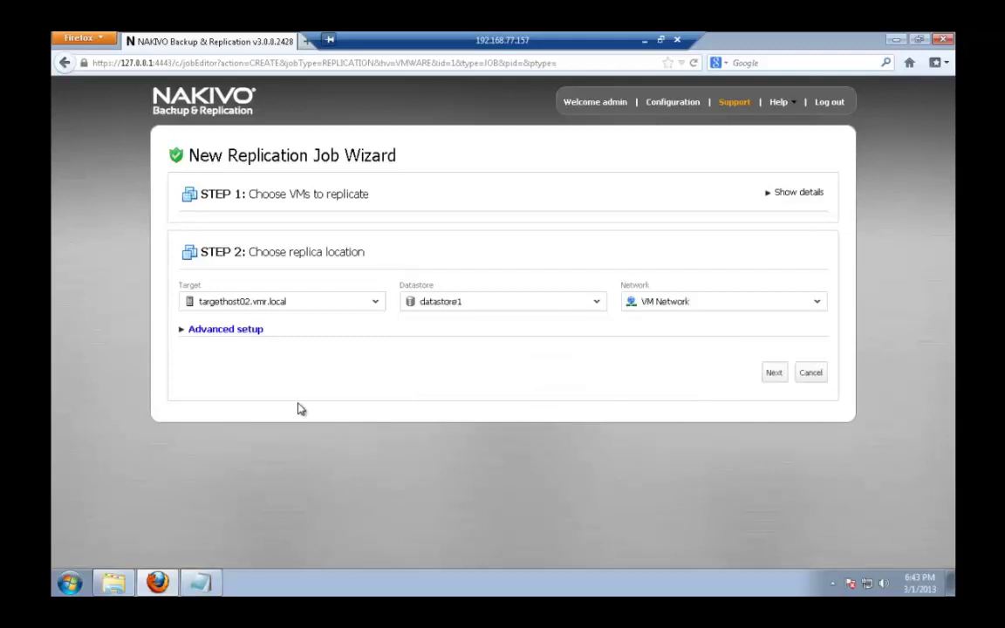
- In Advanced setup, place UbuntuServer-12.04 on 10.30.50.6, datastore1 (3) and SourceNetwork, then continue
left_click(205, 335)
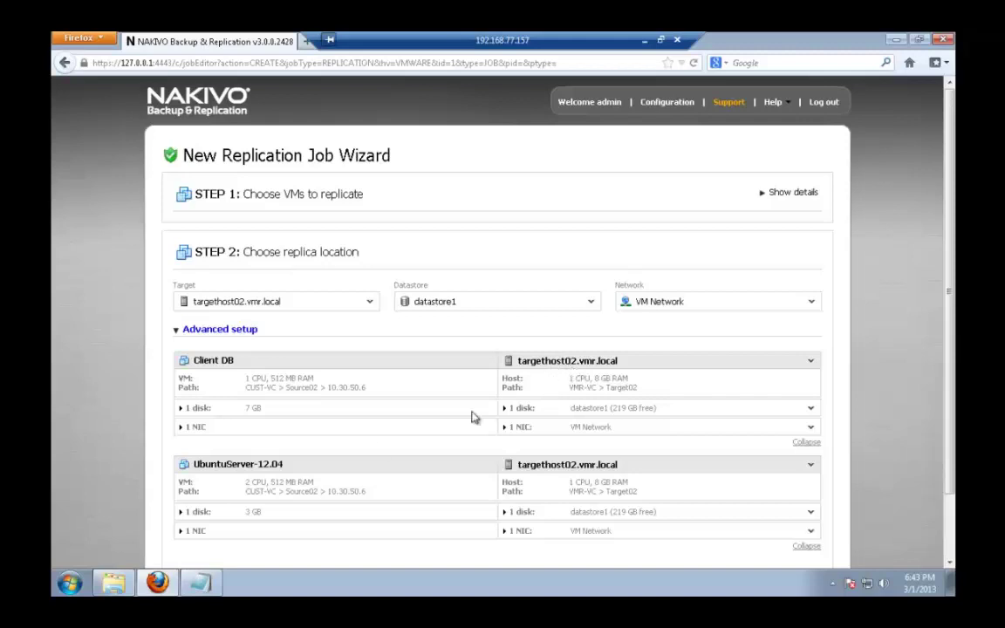
left_click(630, 473)
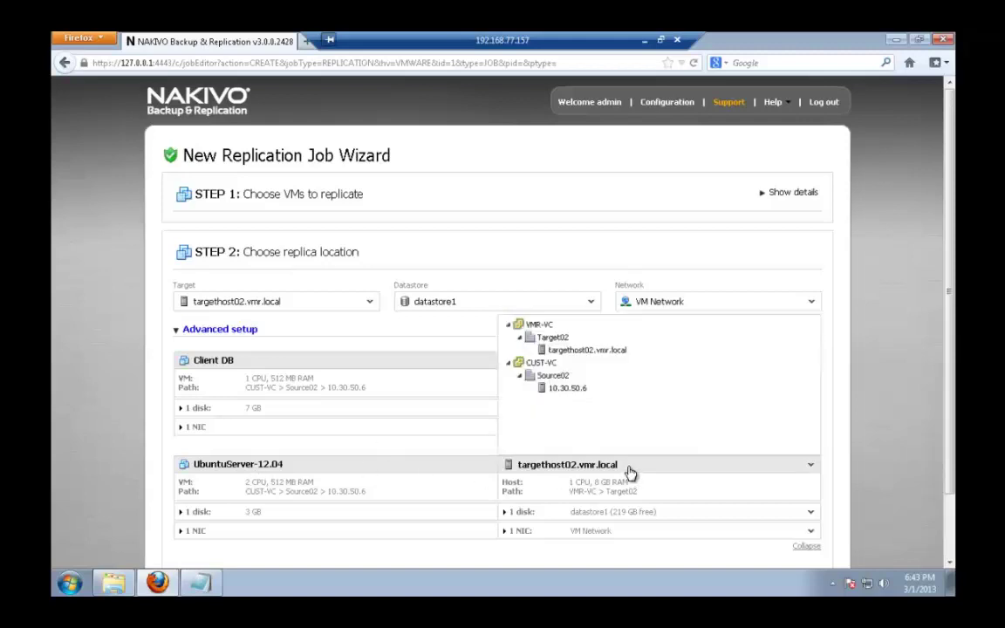
left_click(567, 390)
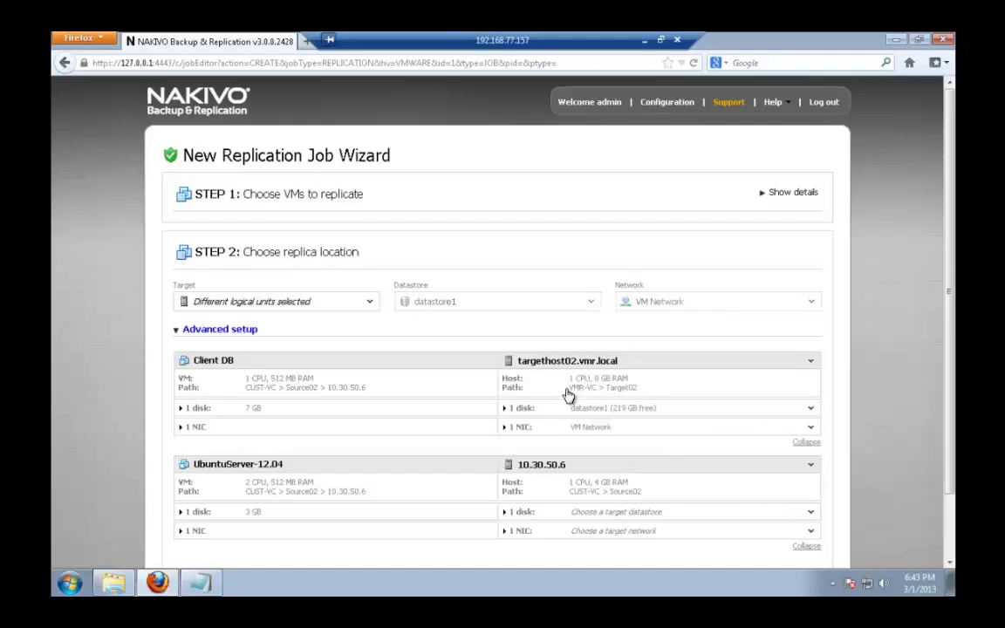
left_click(709, 515)
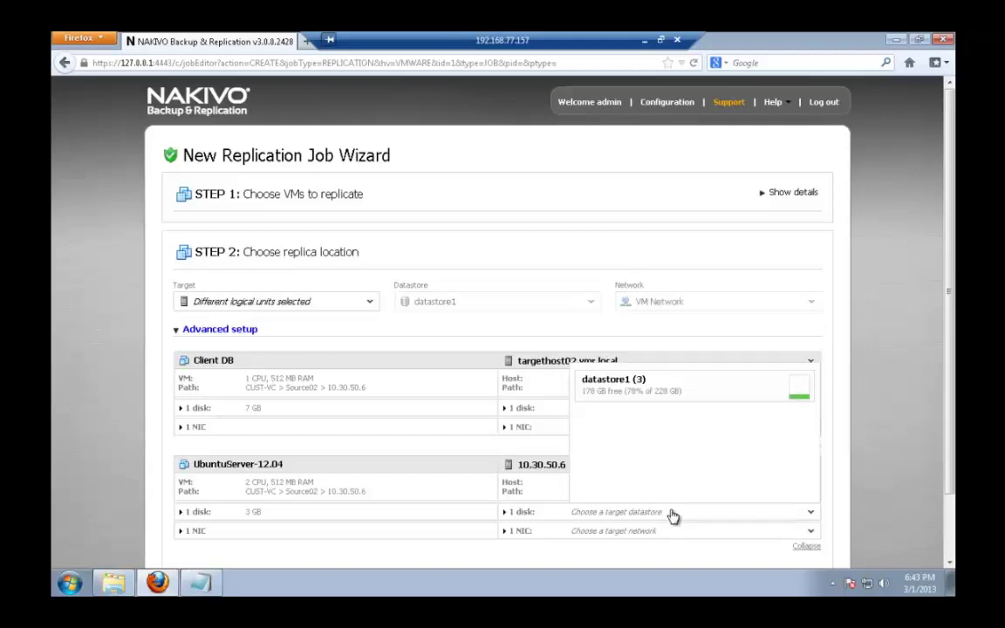
left_click(640, 393)
left_click(713, 532)
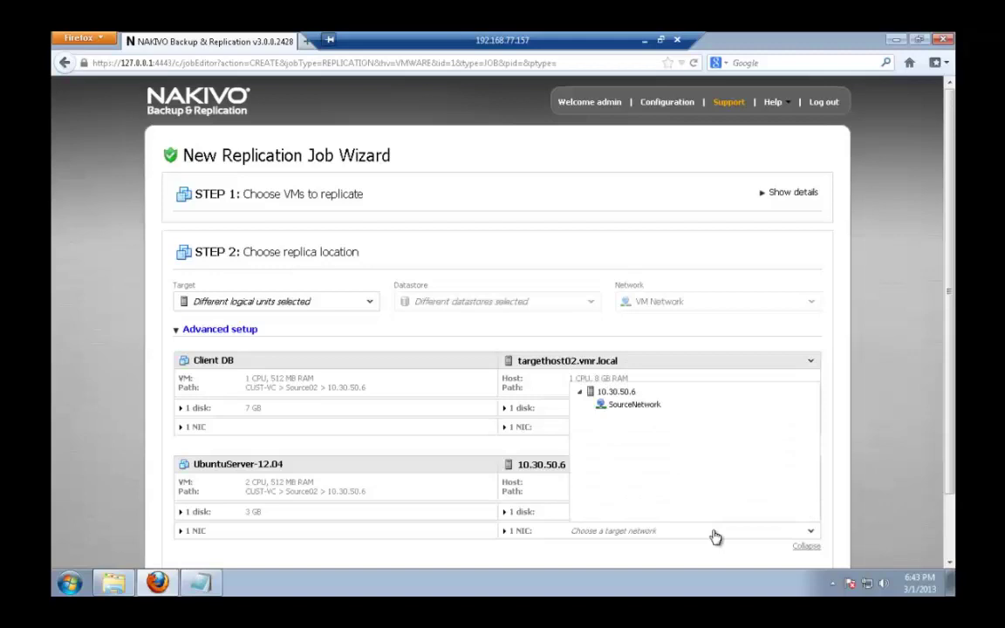
left_click(634, 404)
scroll(849, 416, "down", 2)
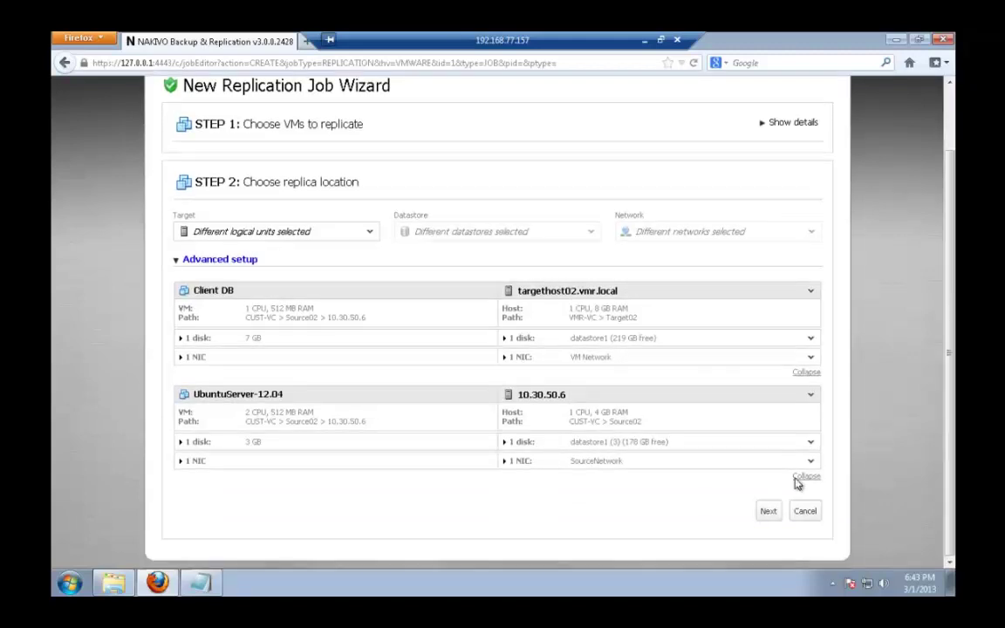
left_click(767, 515)
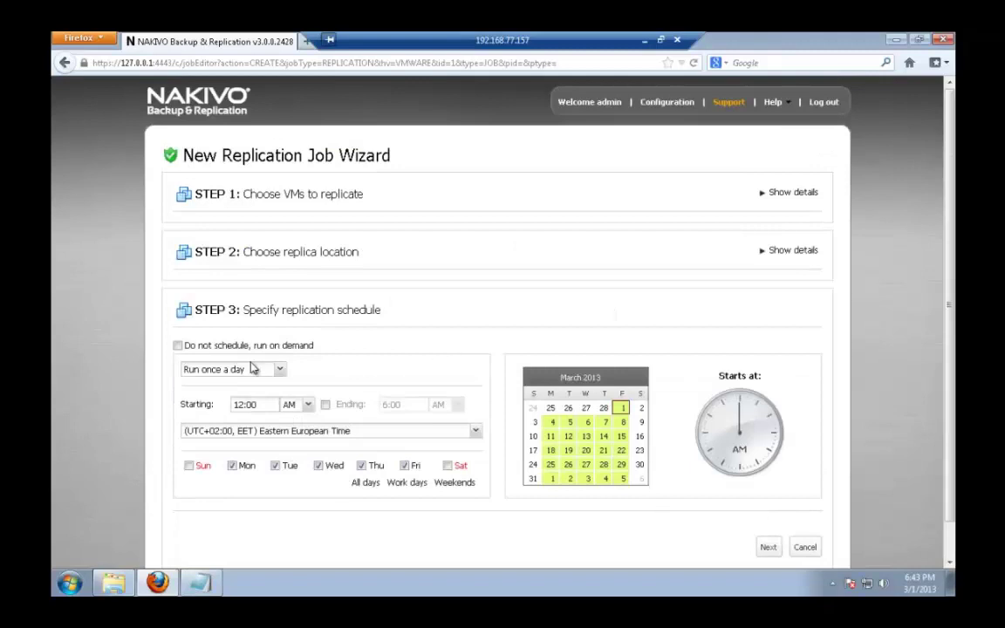
- Choose 'Do not schedule, run on demand', name the job 'Local replication', and disable CBT
left_click(178, 346)
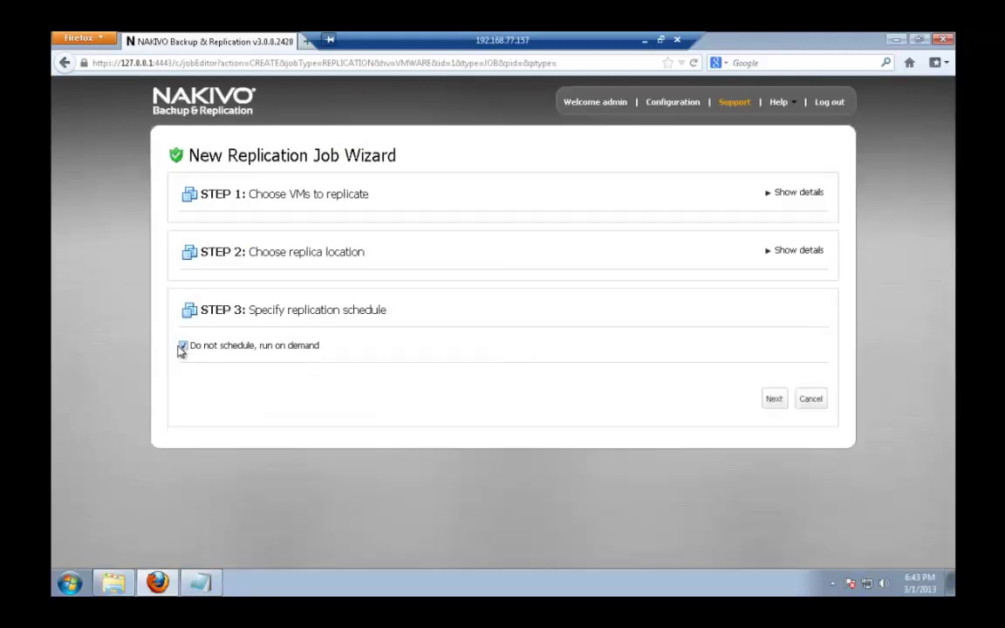
left_click(774, 400)
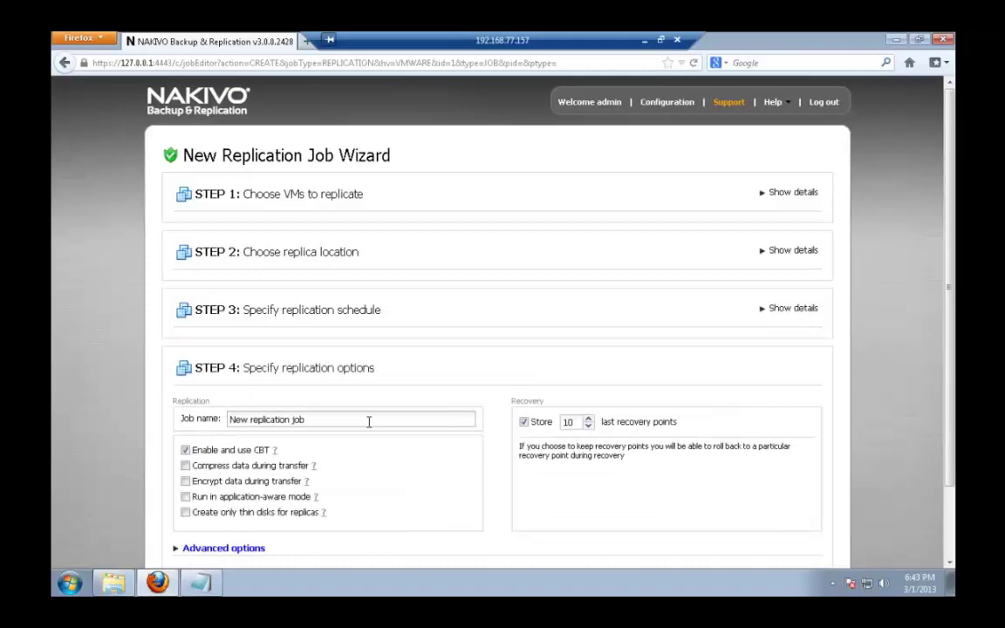
left_click_drag(377, 420, 134, 416)
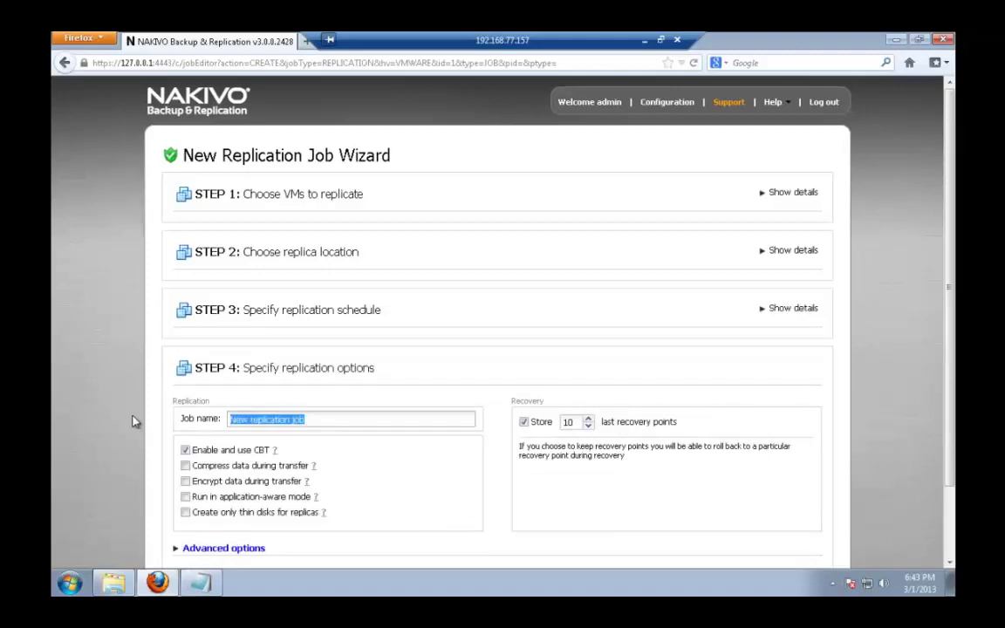
type("Local")
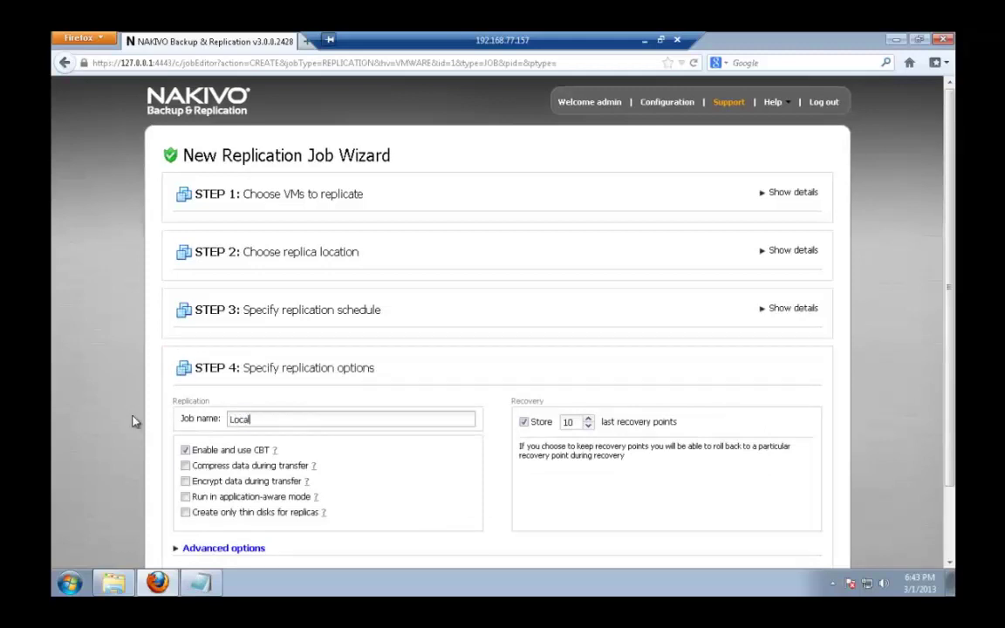
type(" replication")
left_click(186, 450)
- In Advanced options, change the replica name suffix from '-replica' to 'test'
scroll(463, 458, "down", 2)
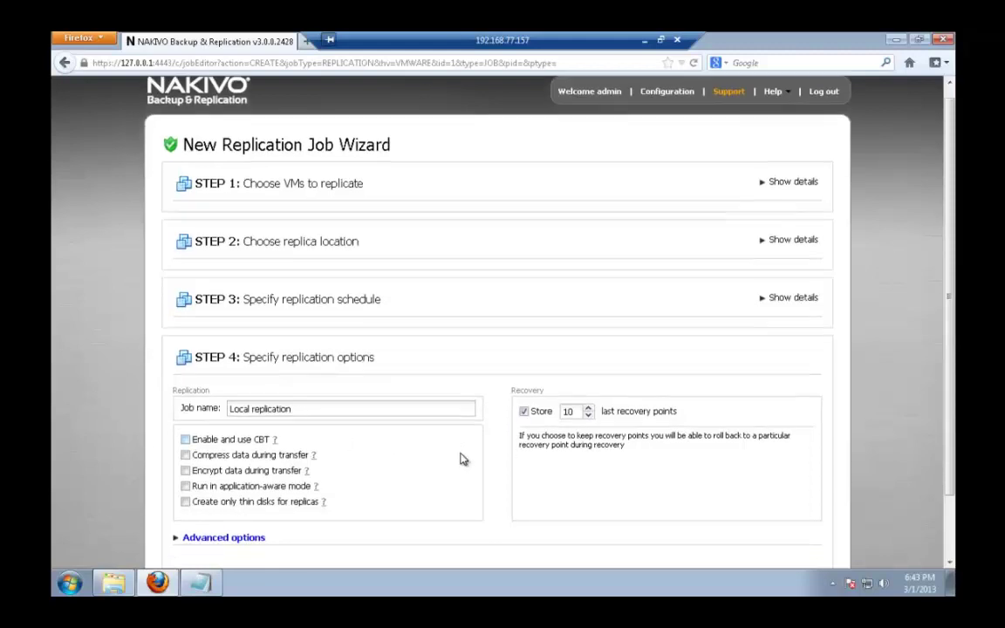
left_click(199, 469)
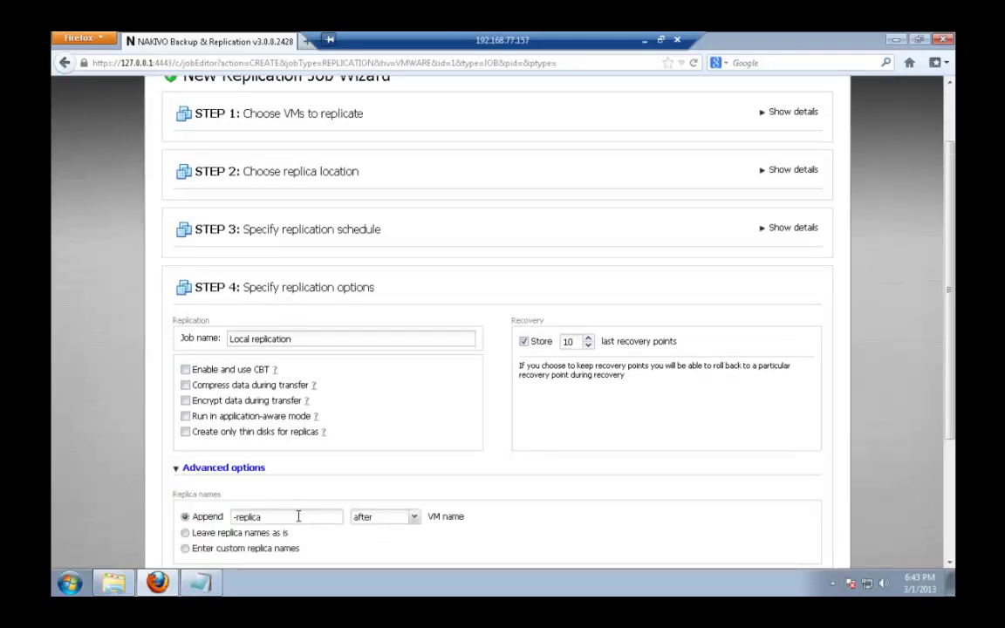
left_click_drag(298, 517, 186, 515)
type("test")
- Keep 20 recovery points and finish creating the Local replication job
left_click(590, 338)
left_click(590, 338)
left_click(590, 339)
scroll(736, 410, "down", 3)
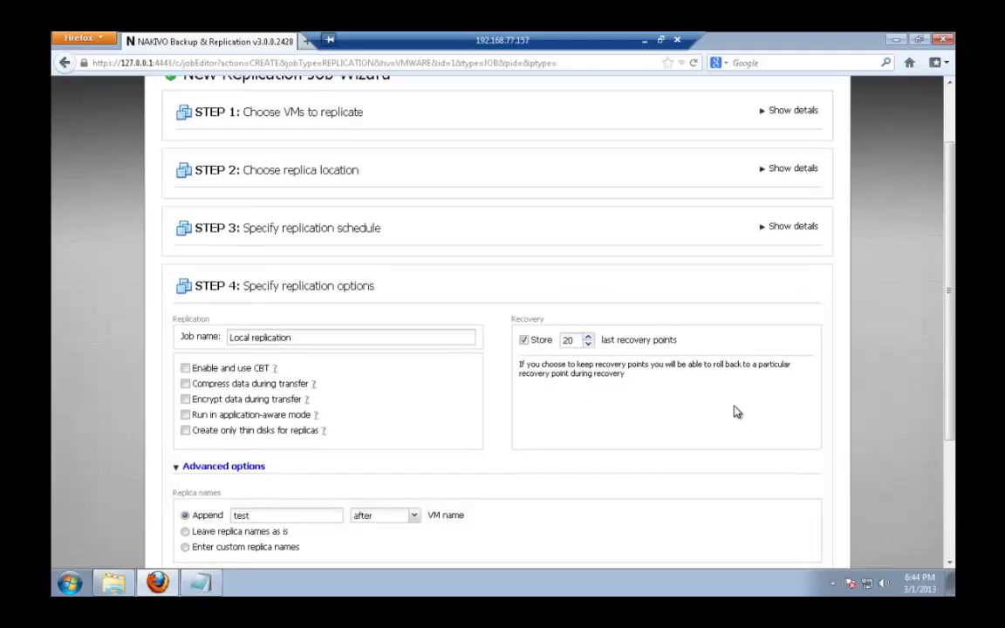
scroll(763, 558, "down", 1)
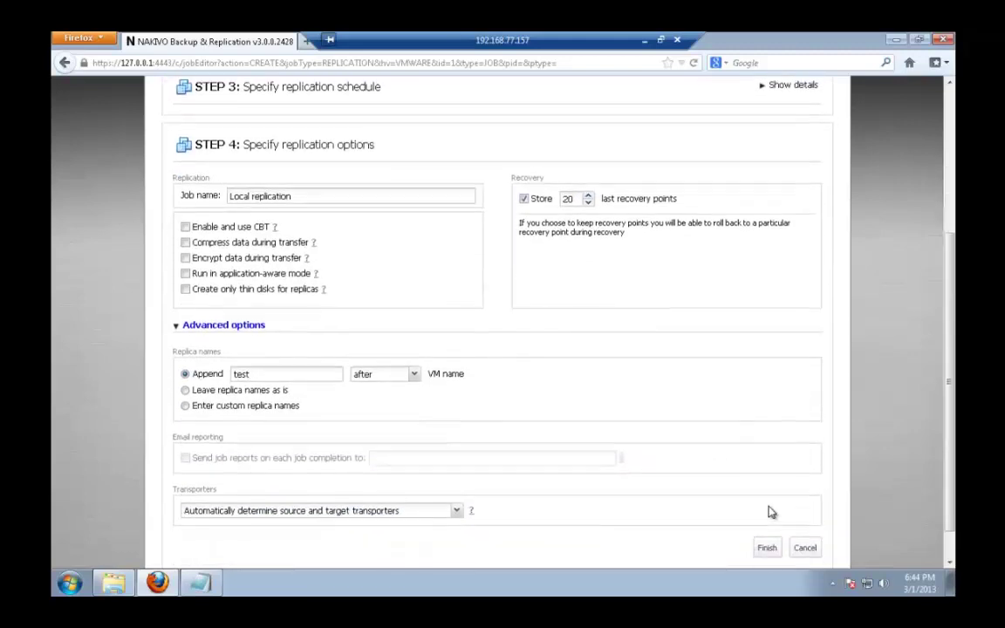
left_click(766, 522)
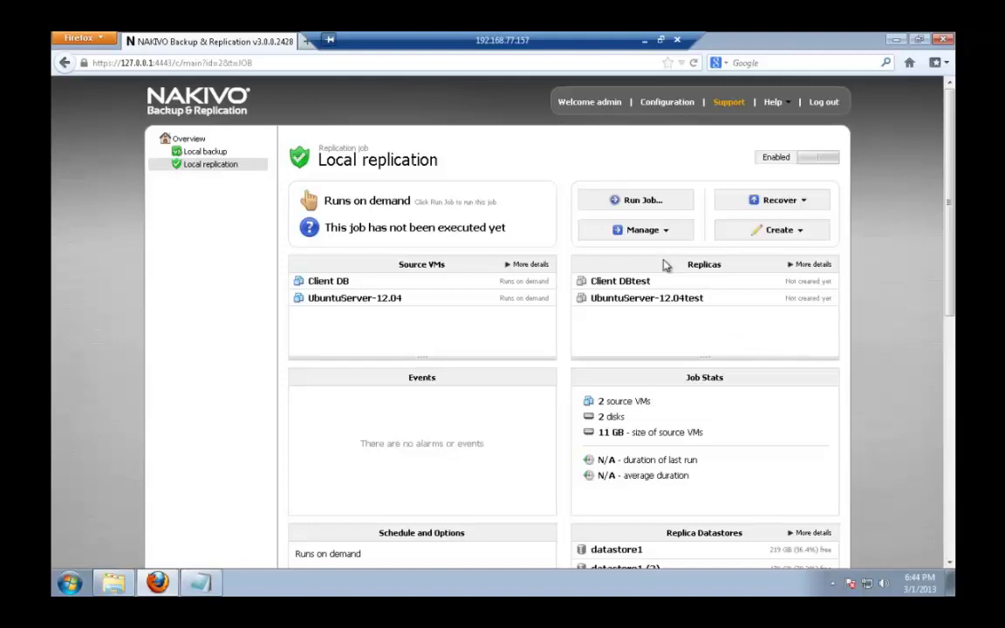
- Run the Local replication job and confirm the run
left_click(643, 202)
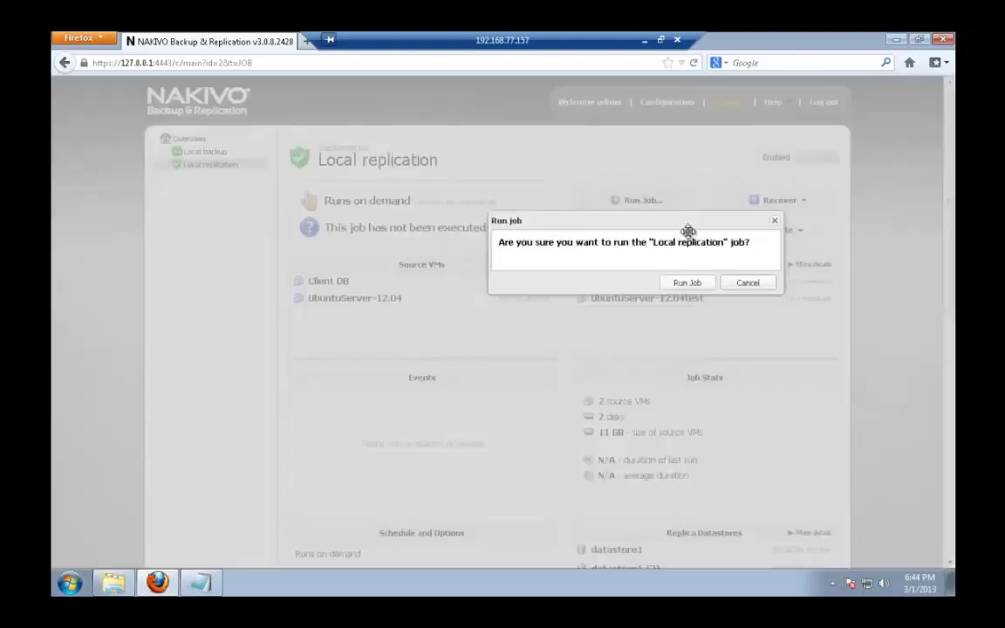
left_click(679, 284)
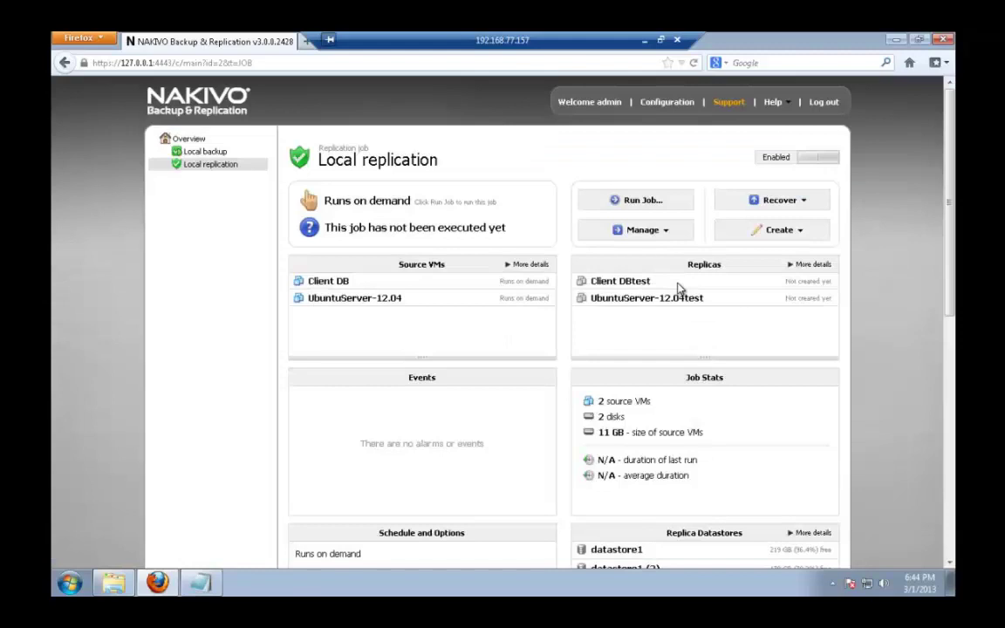